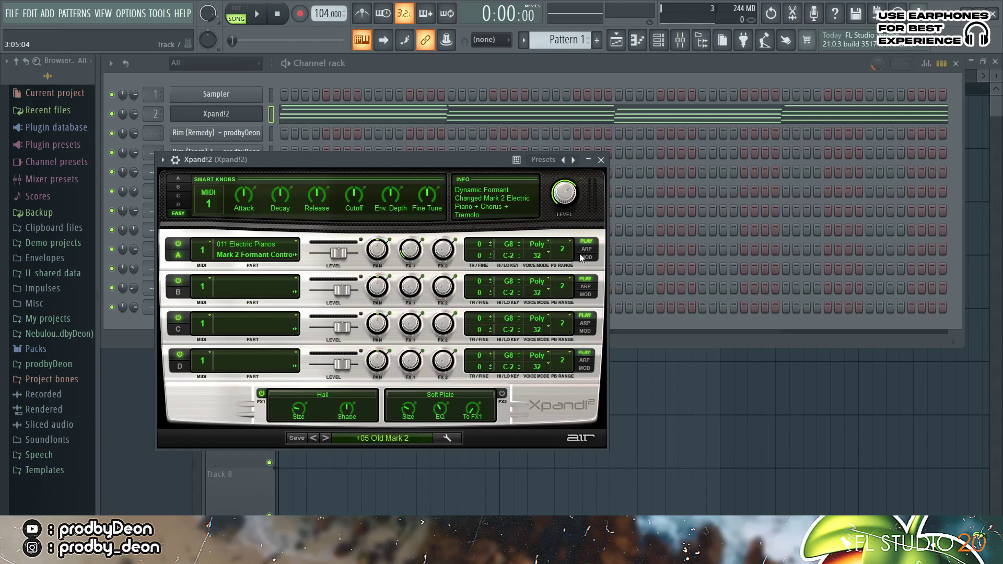
- Close the Xpand!2 plugin and open its chord progression in the piano roll
{"action": "left_click", "coordinate": [600, 160]}
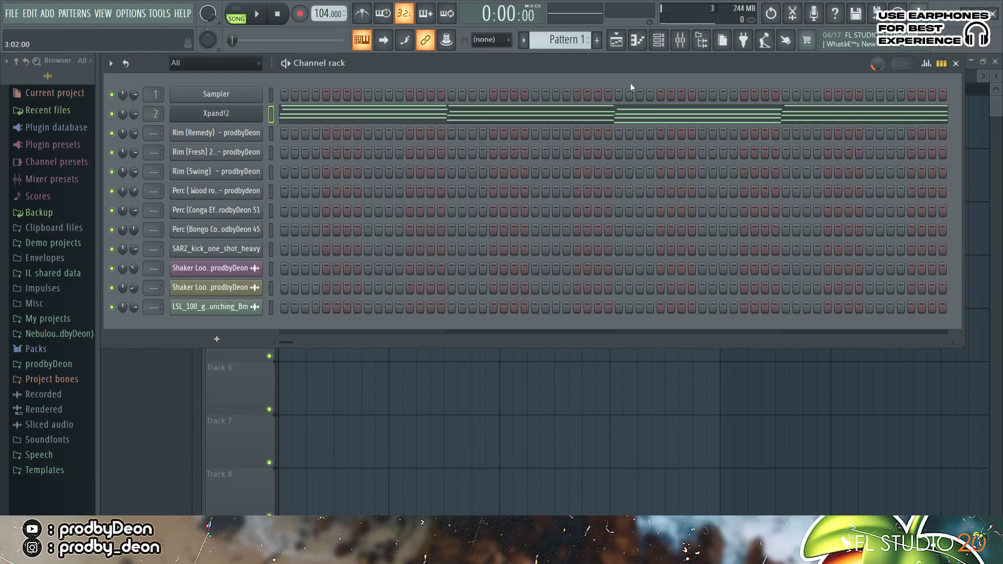
{"action": "left_click", "coordinate": [636, 44]}
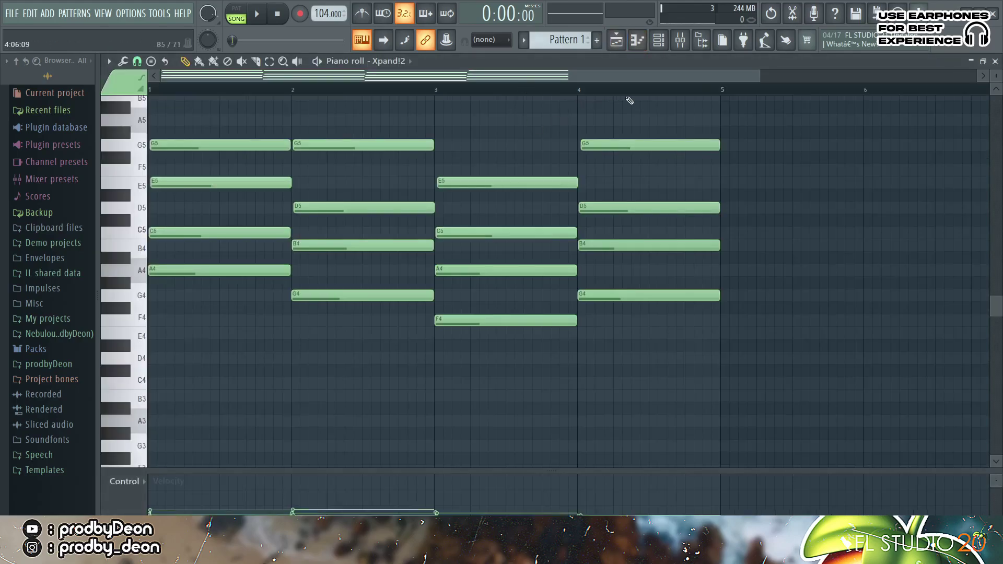
{"action": "left_click_drag", "start_coordinate": [757, 74], "coordinate": [714, 74]}
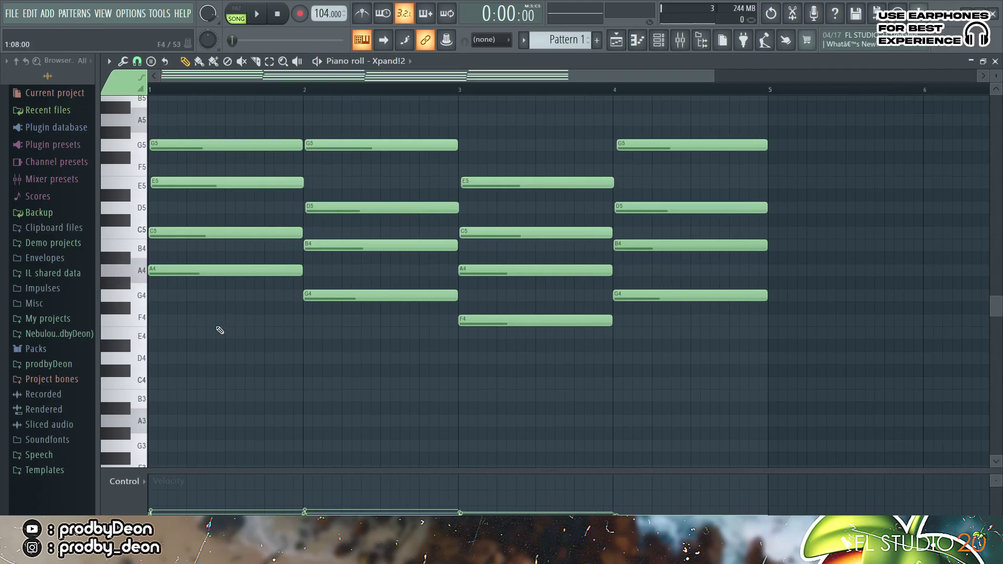
- Try shifting the top notes of the second, fourth and third chords down an octave and back up
{"action": "left_click", "coordinate": [407, 145]}
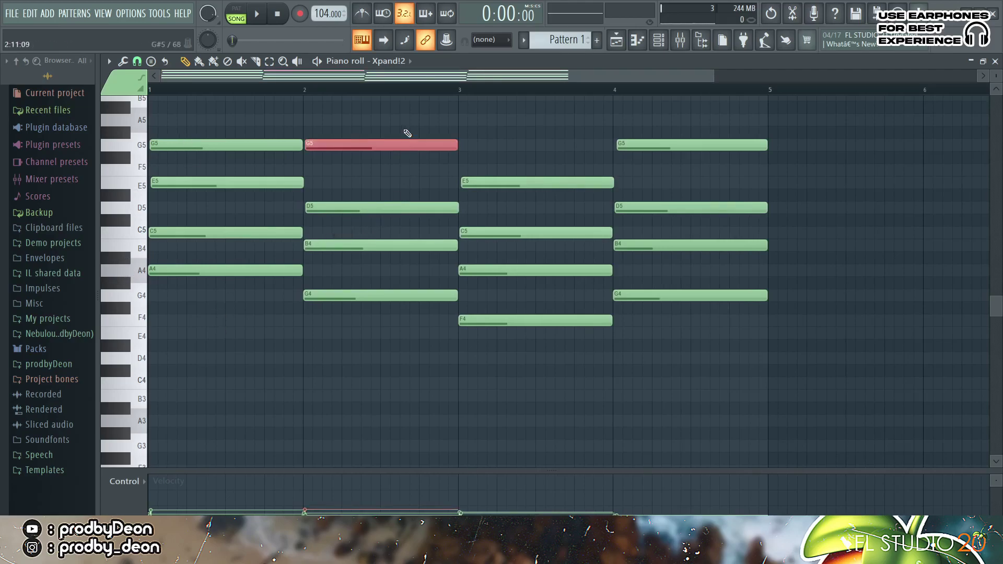
{"action": "key", "text": "ctrl+Down"}
{"action": "key", "text": "ctrl+Up"}
{"action": "left_click", "coordinate": [684, 145]}
{"action": "key", "text": "ctrl+Down"}
{"action": "key", "text": "ctrl+Up"}
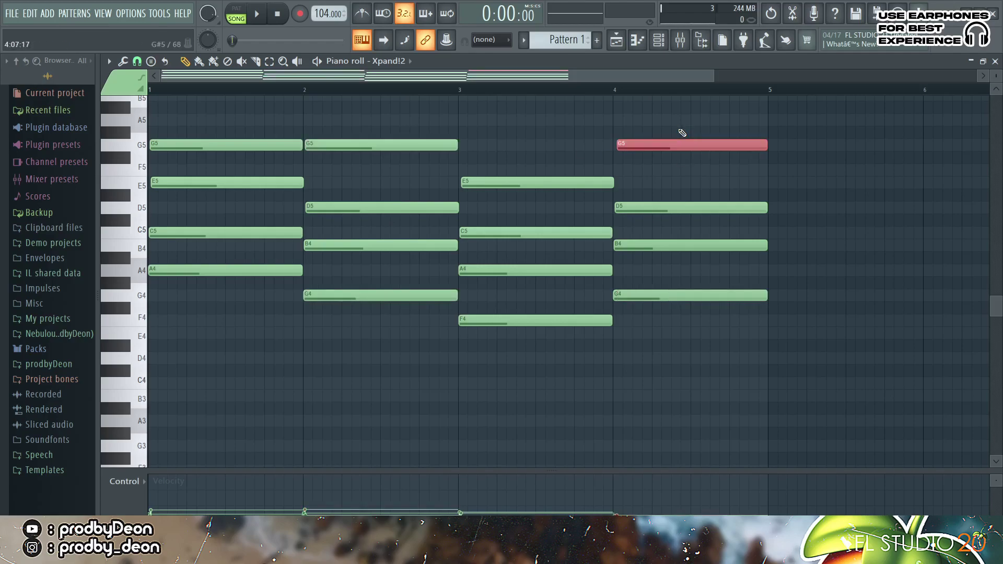
{"action": "left_click", "coordinate": [601, 182]}
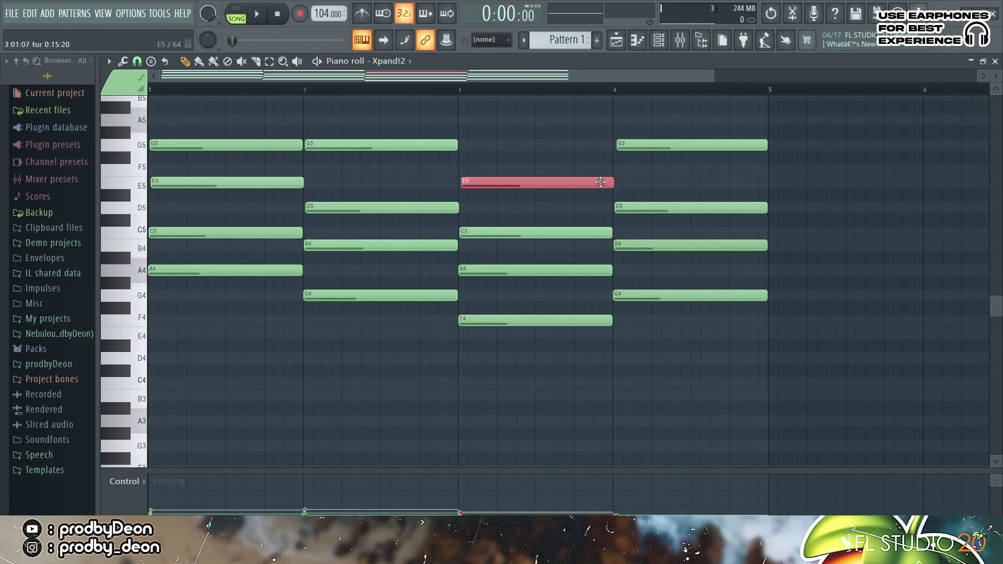
{"action": "key", "text": "ctrl+Down"}
{"action": "key", "text": "ctrl+Up"}
{"action": "left_click", "coordinate": [630, 182]}
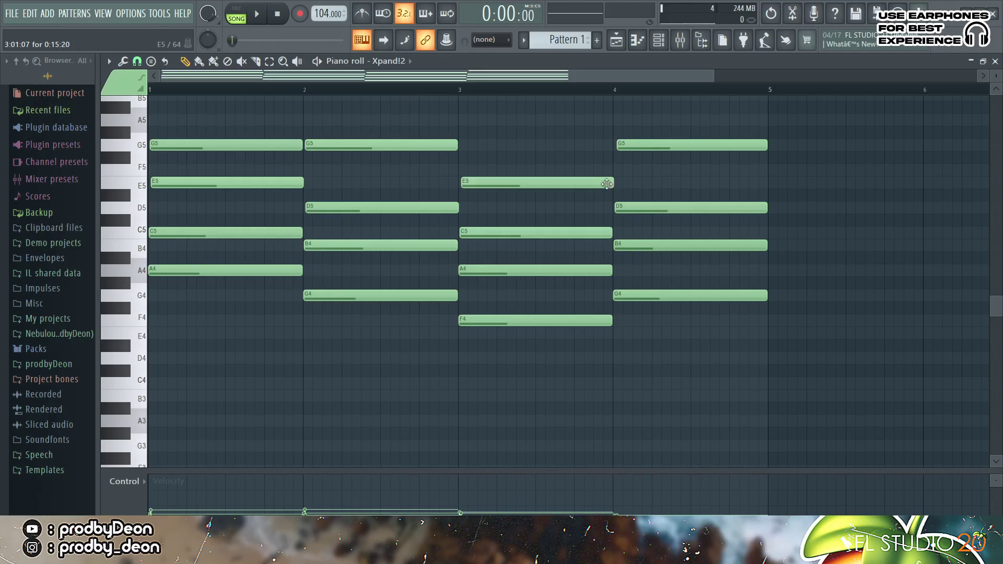
- Play the chord progression and examine the note starts where the fourth chord begins
{"action": "key", "text": "space"}
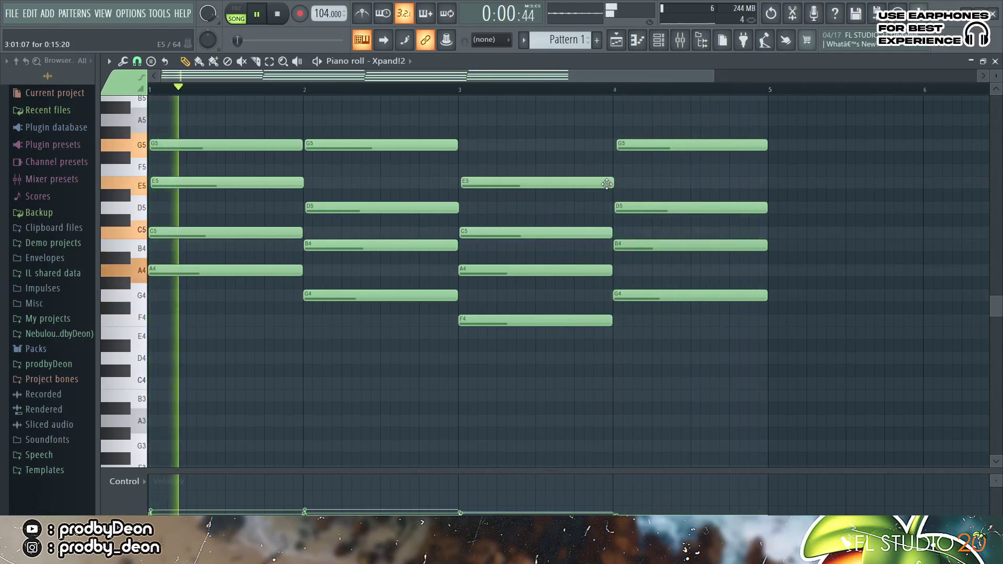
{"action": "key", "text": "space"}
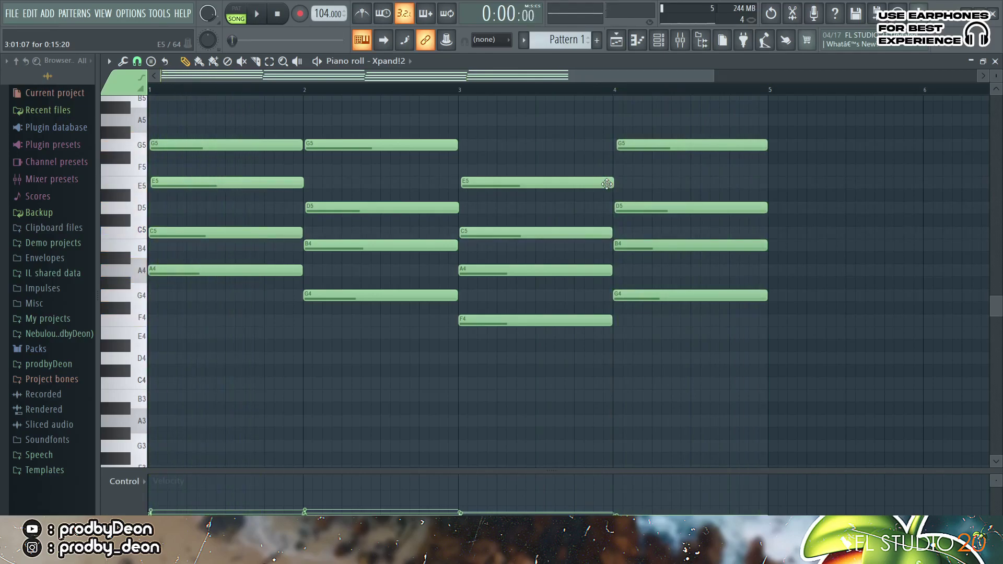
{"action": "scroll", "coordinate": [706, 76], "scroll_direction": "down", "scroll_amount": 3}
{"action": "scroll", "coordinate": [710, 76], "scroll_direction": "down", "scroll_amount": 3}
{"action": "left_click_drag", "start_coordinate": [782, 68], "coordinate": [542, 105]}
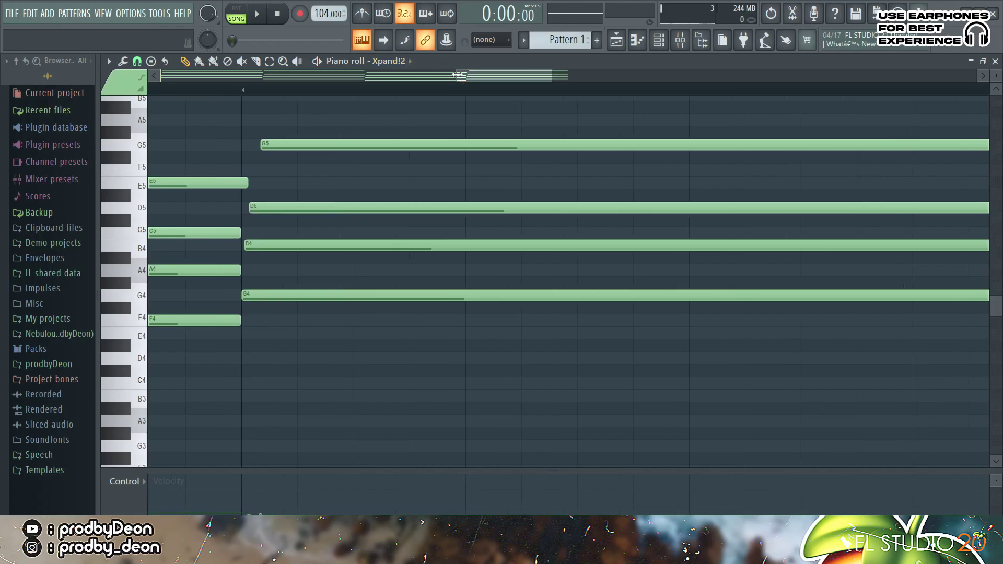
{"action": "left_click_drag", "start_coordinate": [458, 74], "coordinate": [160, 75]}
{"action": "left_click_drag", "start_coordinate": [550, 80], "coordinate": [798, 131]}
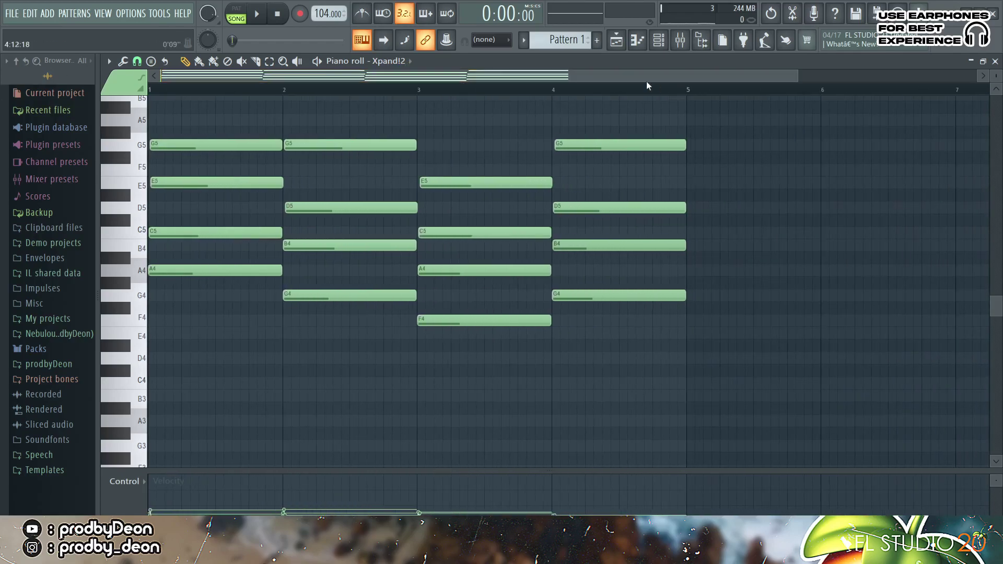
- Place the Shaker Loop (15) clip on Track 2, duplicate it to cover bars 1 to 4, and play it
{"action": "left_click", "coordinate": [617, 40]}
{"action": "key", "text": "ctrl+v"}
{"action": "key", "text": "ctrl+b"}
{"action": "key", "text": "space"}
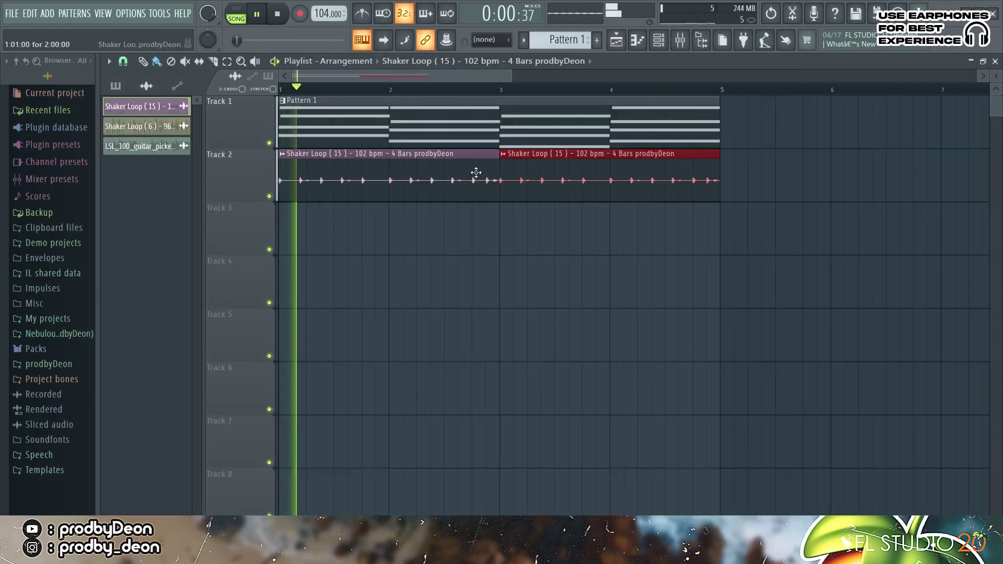
{"action": "left_click", "coordinate": [507, 233]}
{"action": "right_click", "coordinate": [509, 233]}
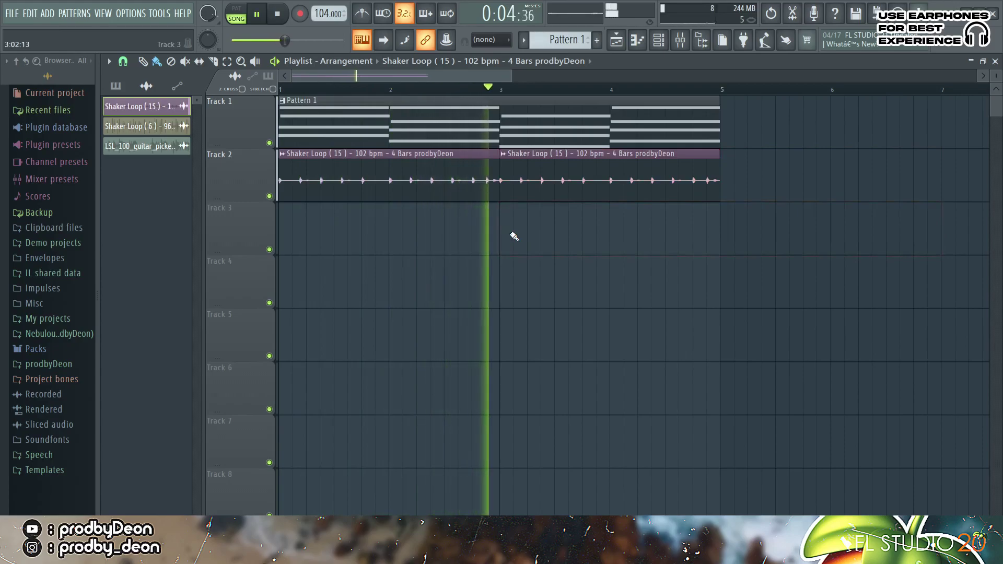
{"action": "key", "text": "space"}
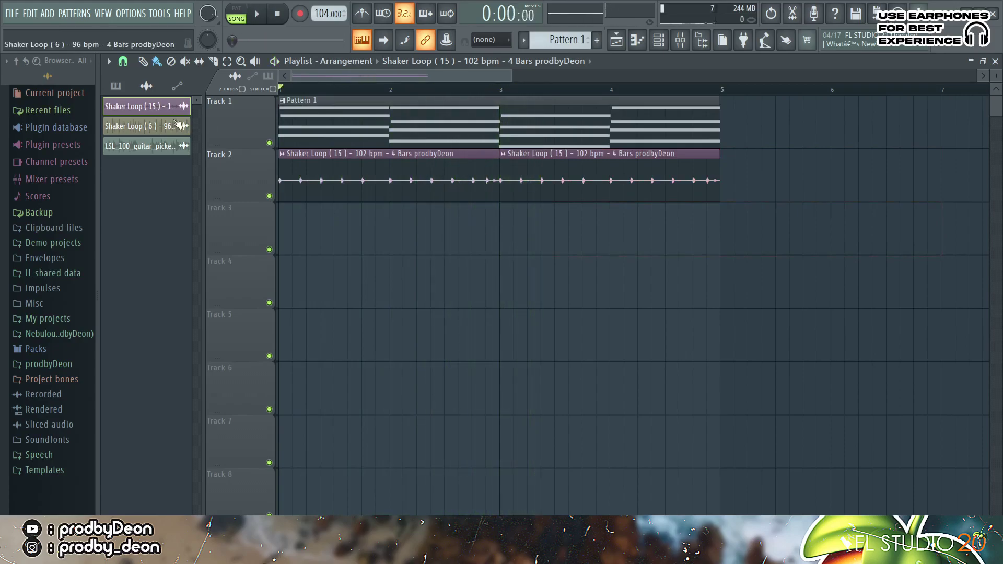
- Place the Shaker Loop (6) clip at bar 1 on Track 3, play it and check its sample settings
{"action": "left_click_drag", "start_coordinate": [168, 127], "coordinate": [323, 227]}
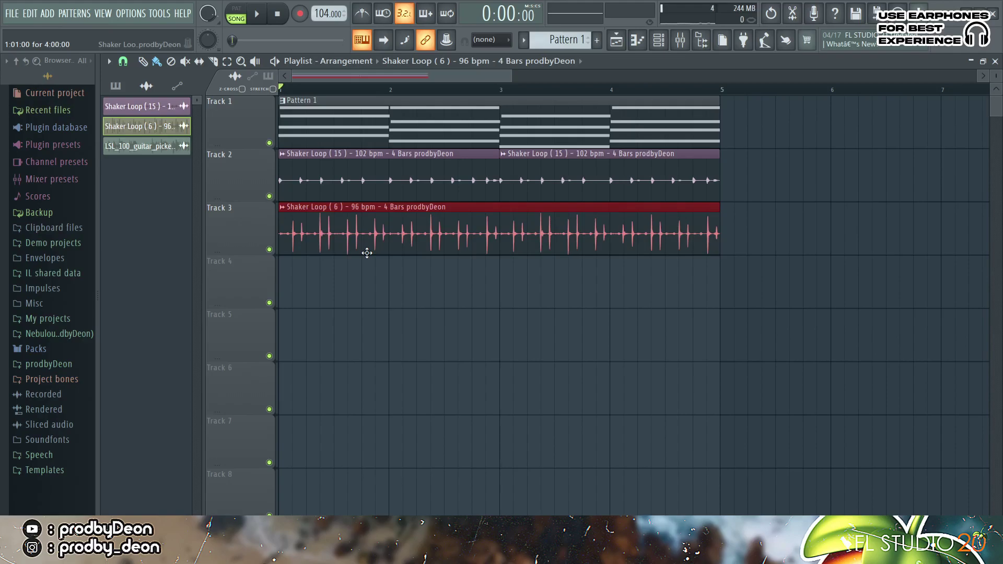
{"action": "key", "text": "space"}
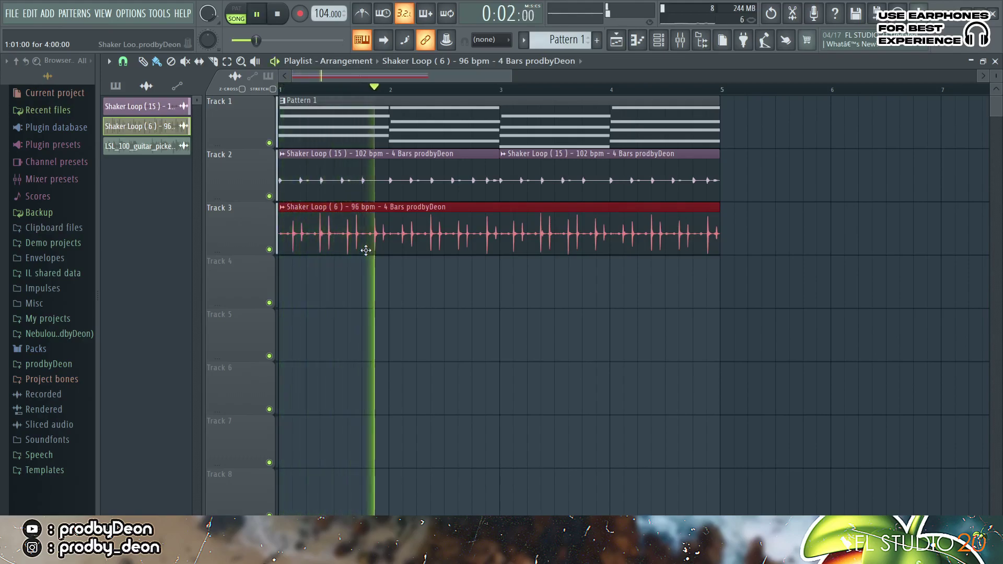
{"action": "double_click", "coordinate": [360, 241]}
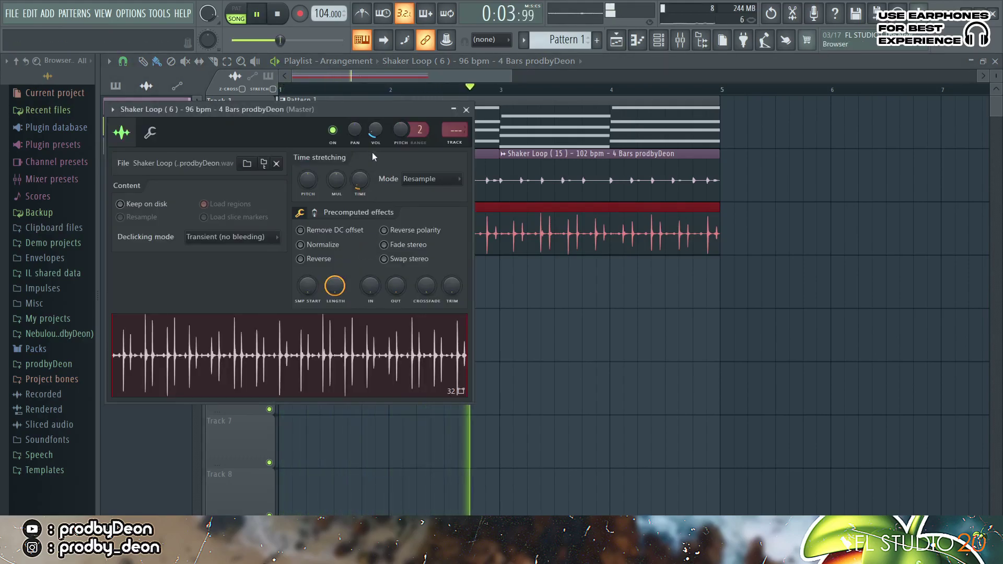
{"action": "left_click", "coordinate": [466, 109]}
{"action": "left_click", "coordinate": [370, 274]}
{"action": "right_click", "coordinate": [370, 274]}
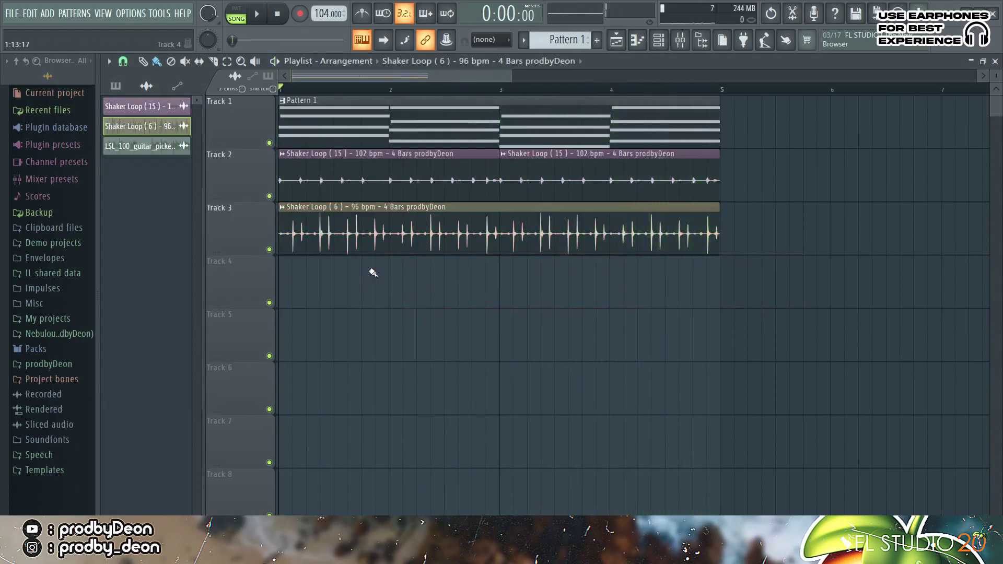
- Create Pattern 2 and program the Rim (Remedy) channel on steps 1, 4, 7, 11, 13, 17, 20, 23, 27 and 29
{"action": "key", "text": "F4"}
{"action": "key", "text": "F6"}
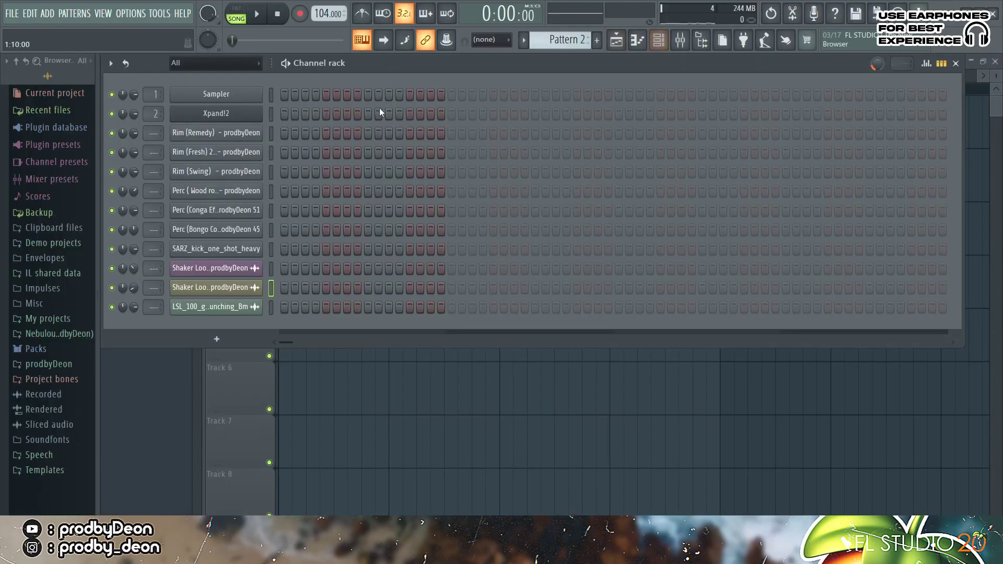
{"action": "left_click", "coordinate": [271, 133]}
{"action": "left_click", "coordinate": [347, 133]}
{"action": "left_click", "coordinate": [284, 134]}
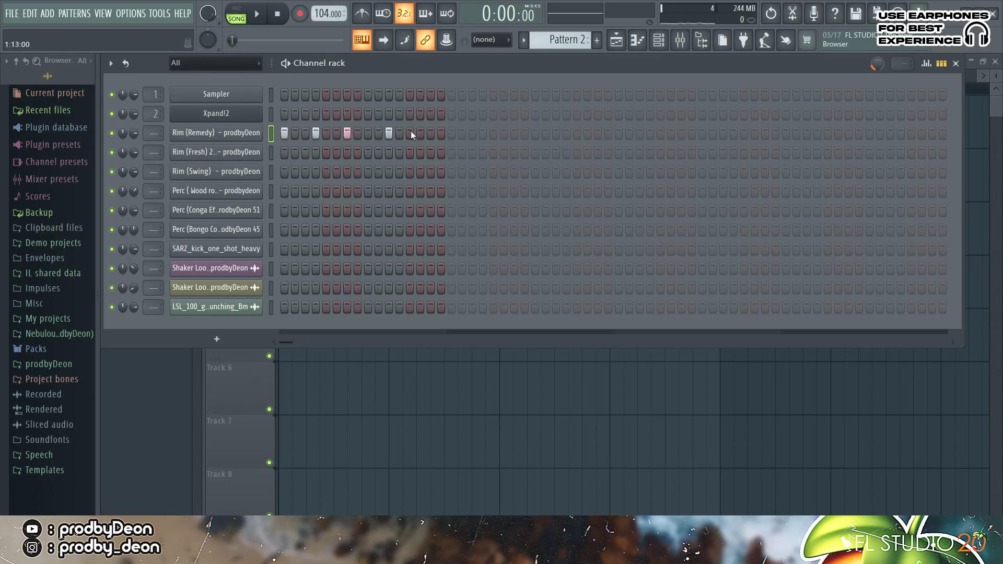
{"action": "left_click", "coordinate": [451, 133]}
{"action": "left_click", "coordinate": [462, 134]}
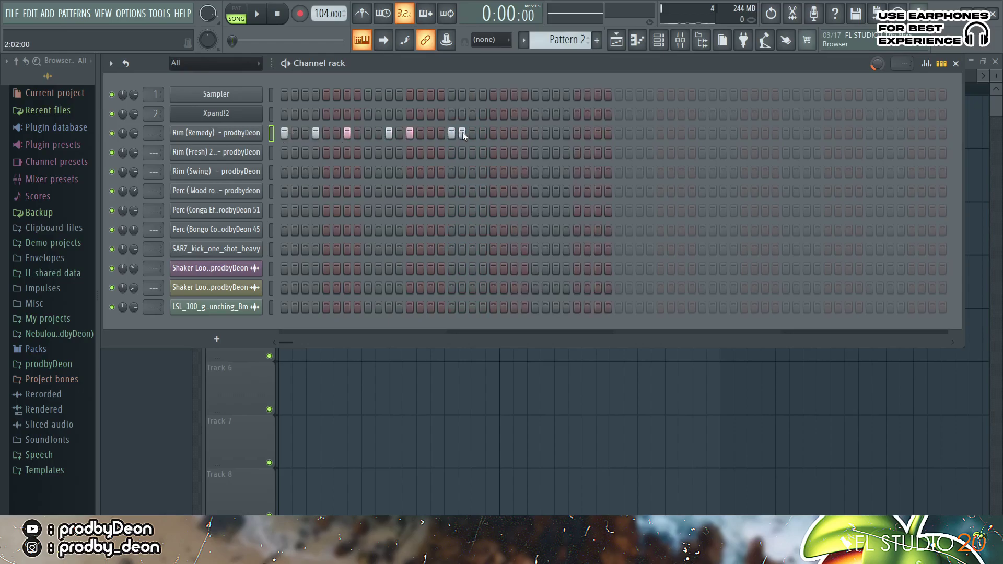
{"action": "key", "text": "space"}
{"action": "left_click", "coordinate": [515, 134]}
{"action": "left_click", "coordinate": [556, 134]}
{"action": "left_click", "coordinate": [577, 134]}
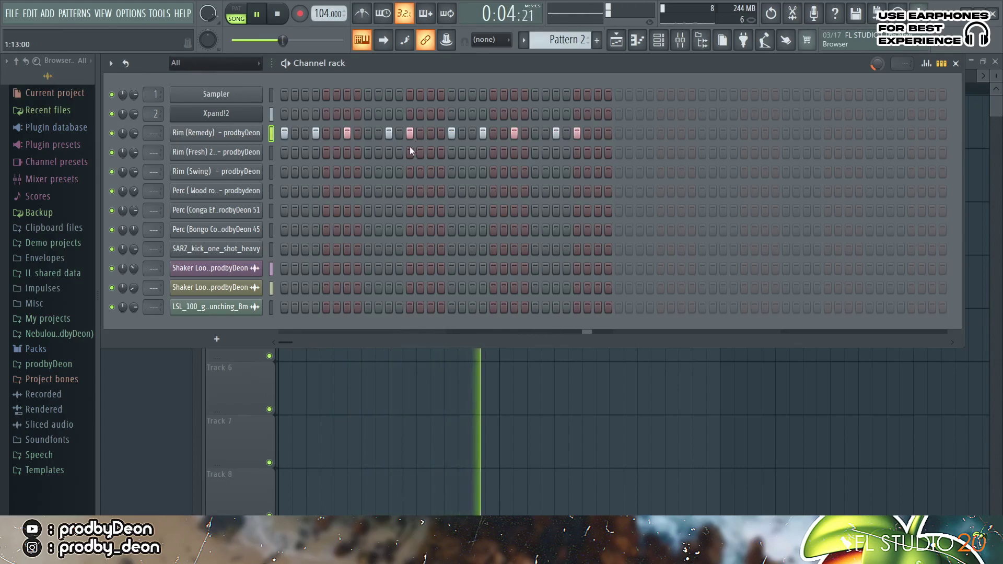
- Program the Rim (Fresh) channel in Pattern 2 on steps 7, 13, 23 and 29
{"action": "left_click", "coordinate": [347, 152]}
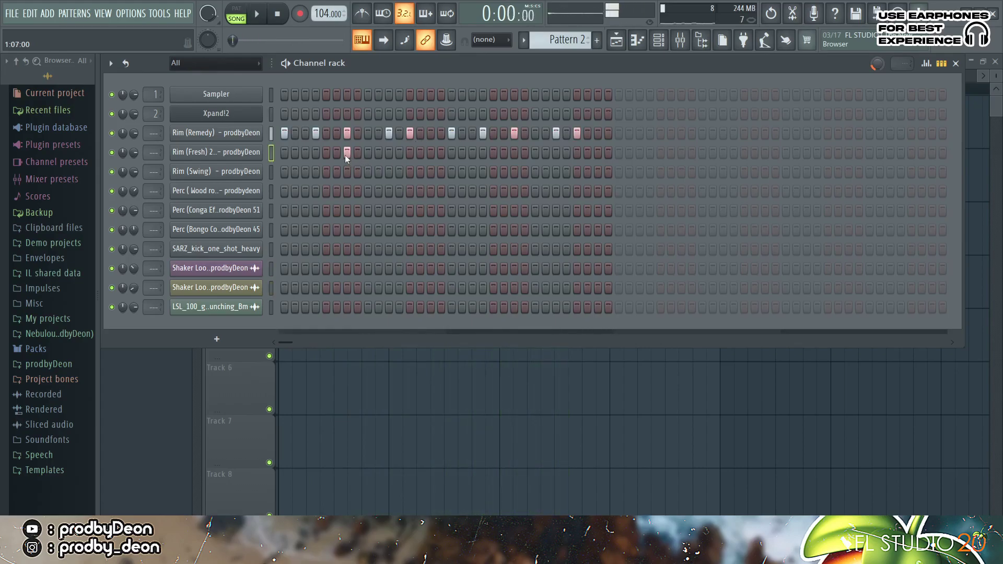
{"action": "left_click", "coordinate": [429, 152]}
{"action": "left_click", "coordinate": [430, 152]}
{"action": "left_click", "coordinate": [410, 153]}
{"action": "left_click", "coordinate": [514, 152]}
{"action": "left_click", "coordinate": [577, 153]}
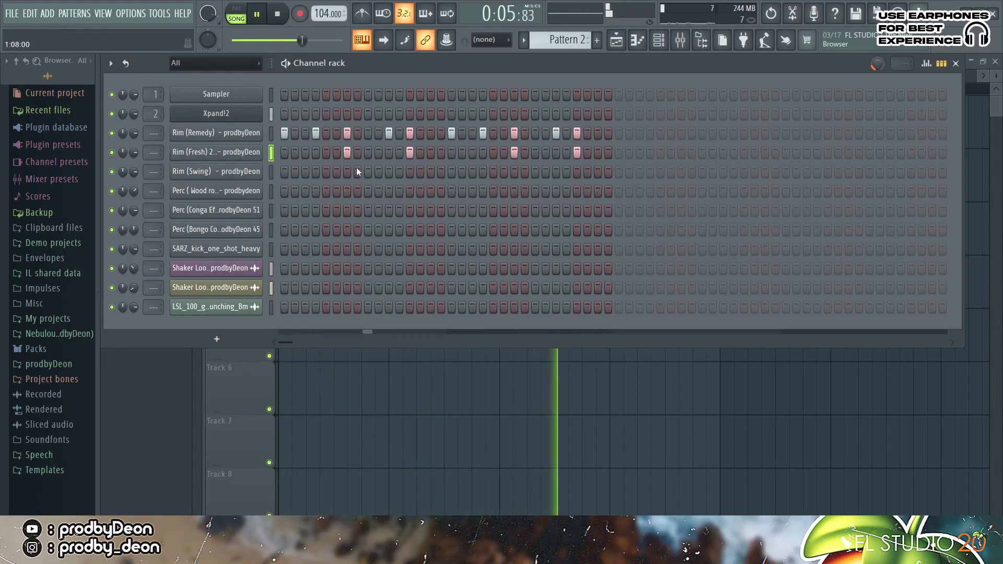
- Program the Rim (Swing) channel in Pattern 2 on steps 4, 13, 20 and 29
{"action": "left_click", "coordinate": [270, 174]}
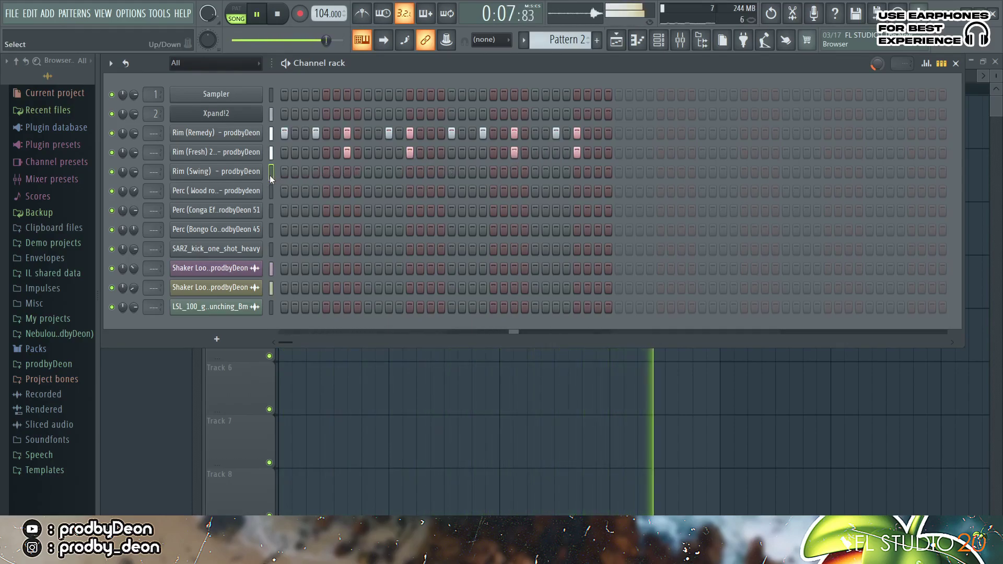
{"action": "left_click", "coordinate": [316, 171]}
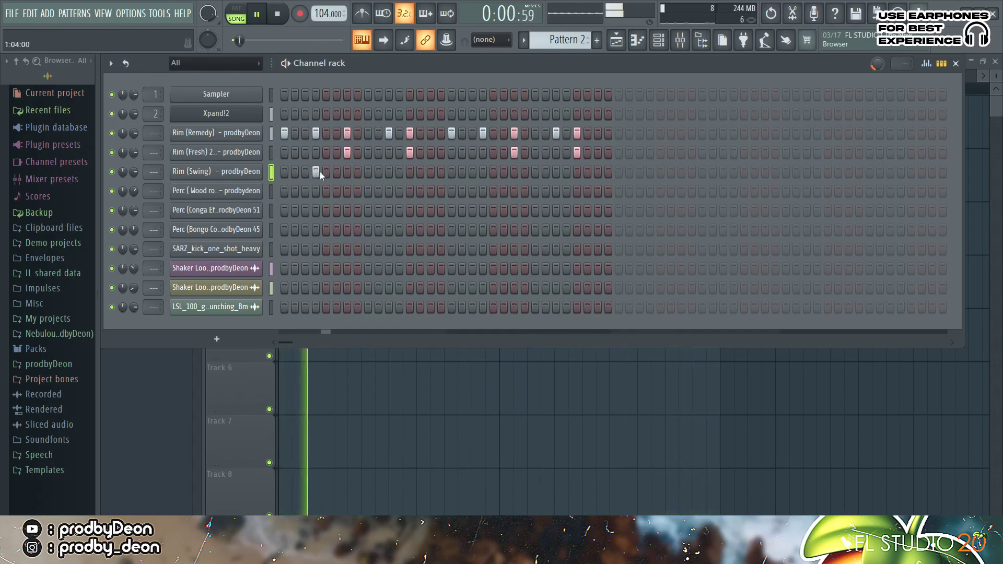
{"action": "left_click", "coordinate": [411, 172]}
{"action": "left_click", "coordinate": [482, 172]}
{"action": "left_click", "coordinate": [574, 172]}
{"action": "key", "text": "space"}
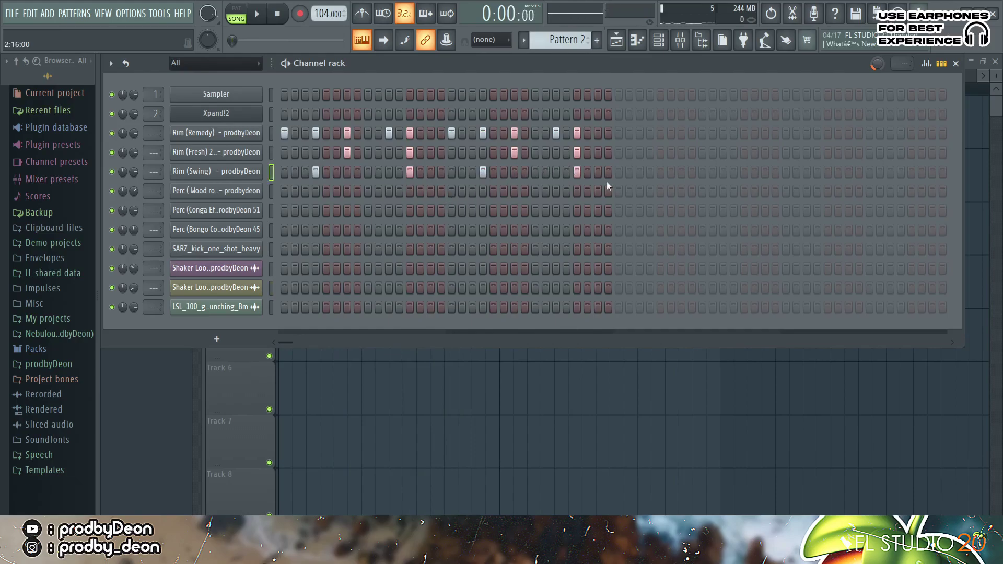
- Add a Perc (Wood roll) hit on step 27 of Pattern 2, check its sample and play the beat
{"action": "left_click", "coordinate": [206, 191]}
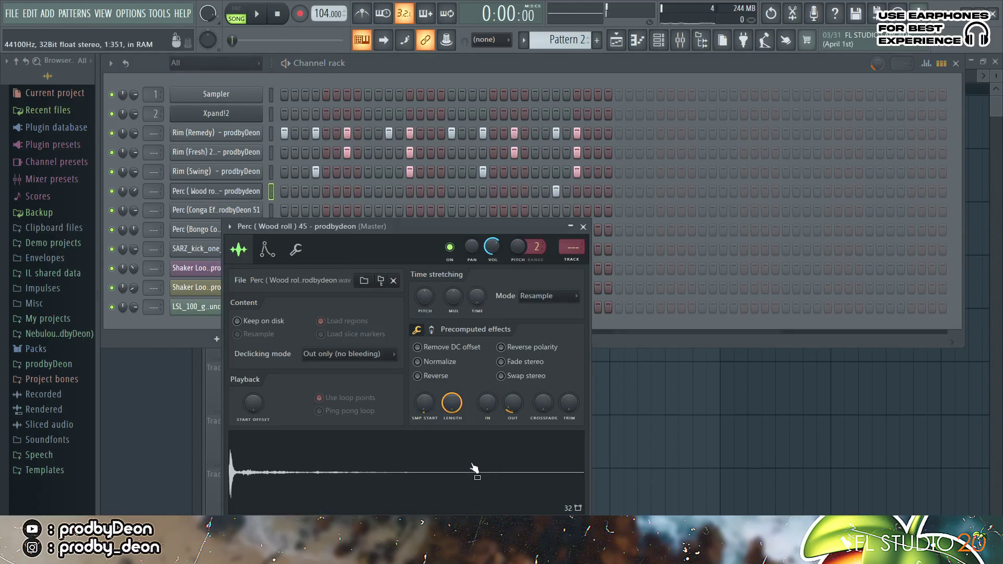
{"action": "left_click", "coordinate": [587, 229]}
{"action": "key", "text": "space"}
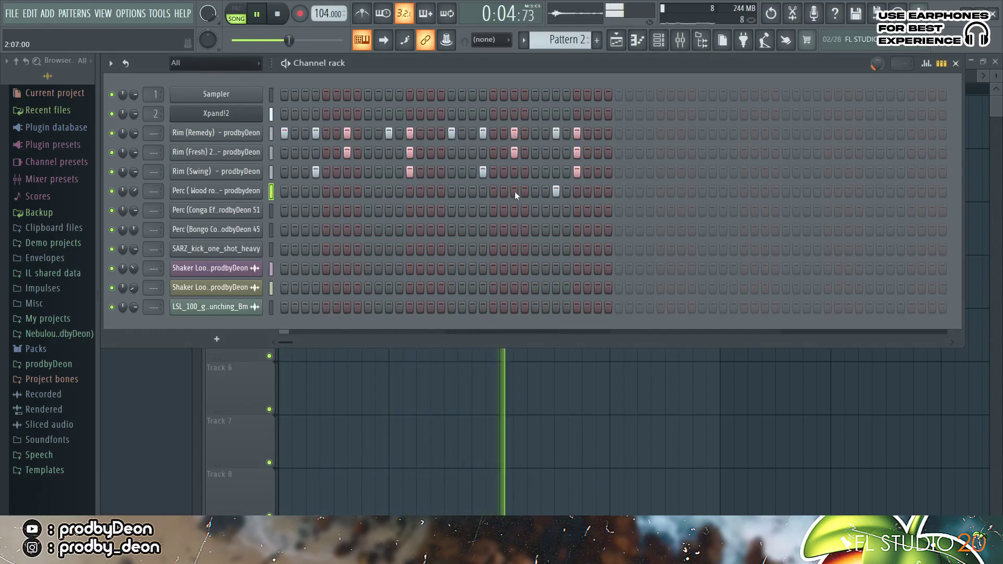
{"action": "key", "text": "space"}
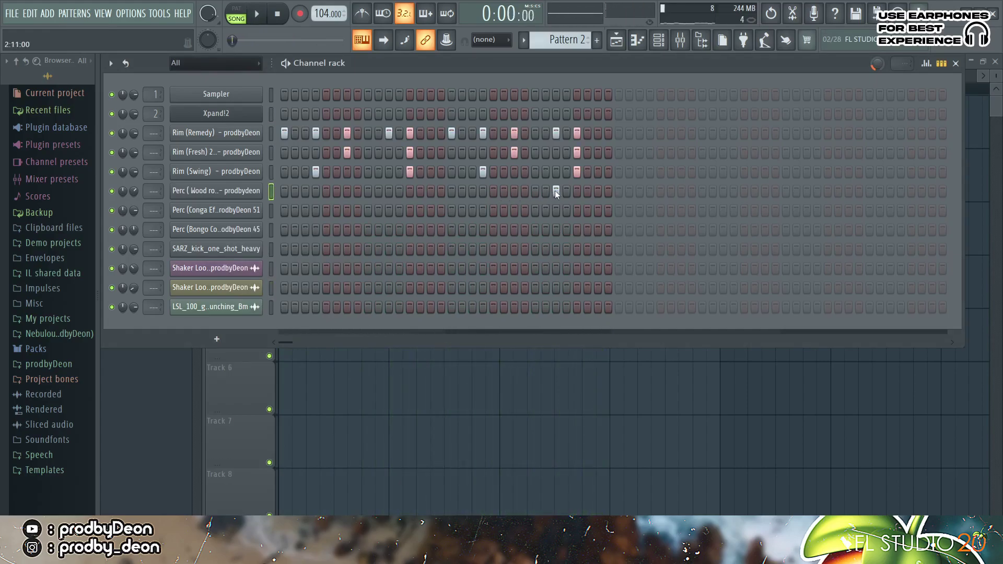
- Create Pattern 3, lay Pattern 2 across four bars on Track 4 and place Pattern 3 at bar 1 on Track 5
{"action": "left_click", "coordinate": [597, 38]}
{"action": "left_click", "coordinate": [613, 55]}
{"action": "left_click", "coordinate": [617, 39]}
{"action": "left_click", "coordinate": [291, 336]}
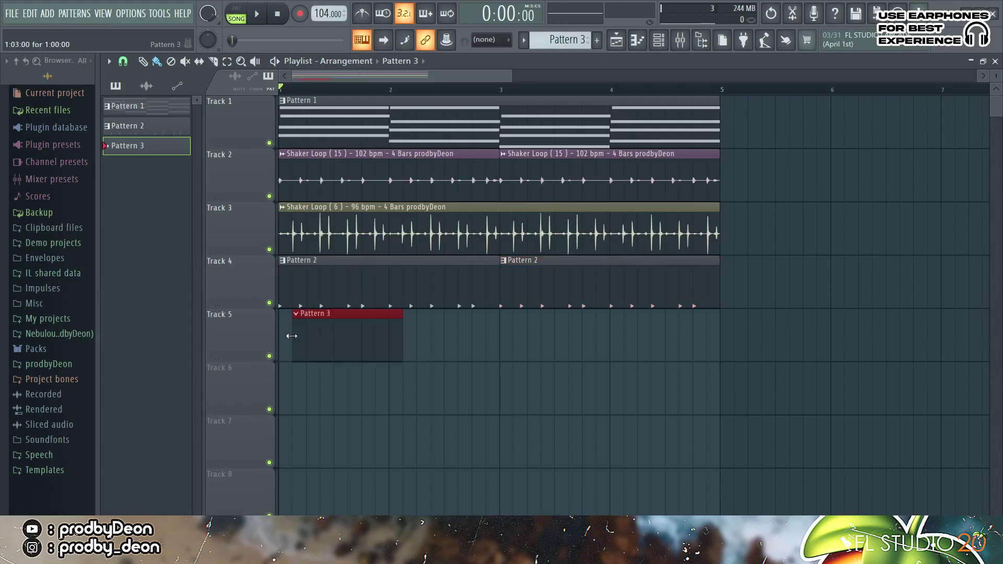
{"action": "left_click_drag", "start_coordinate": [291, 336], "coordinate": [278, 336]}
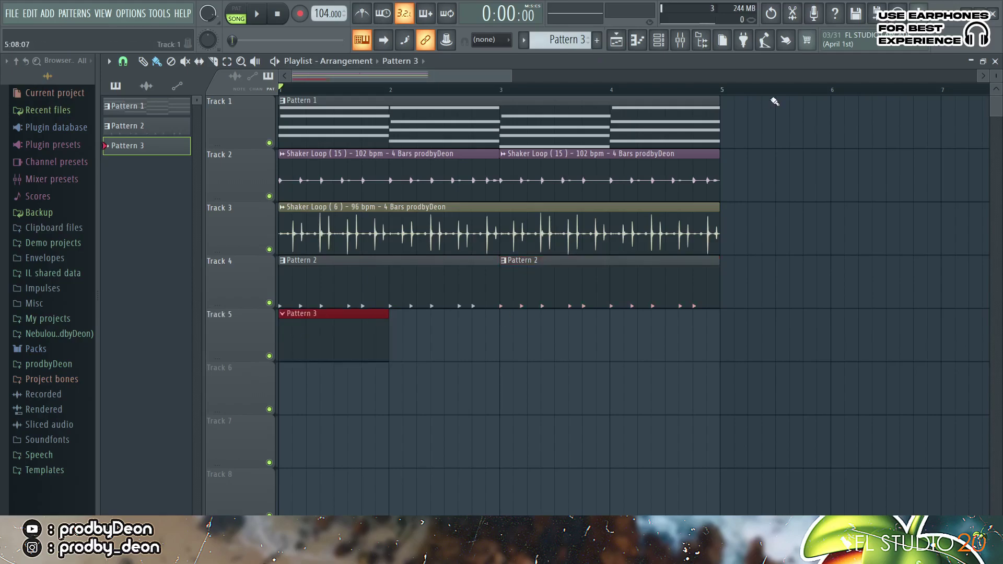
- Program the Perc (Conga Effected) channel in Pattern 3 on steps 7, 15, 23, 31, 39, 47, 55, 61 and 63 while playing the beat
{"action": "left_click", "coordinate": [659, 39]}
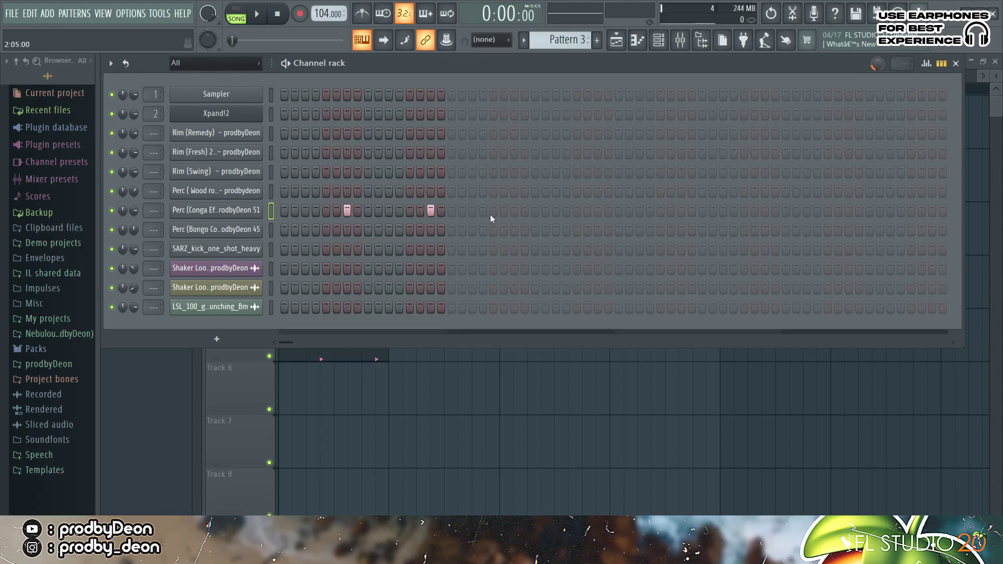
{"action": "left_click", "coordinate": [511, 210]}
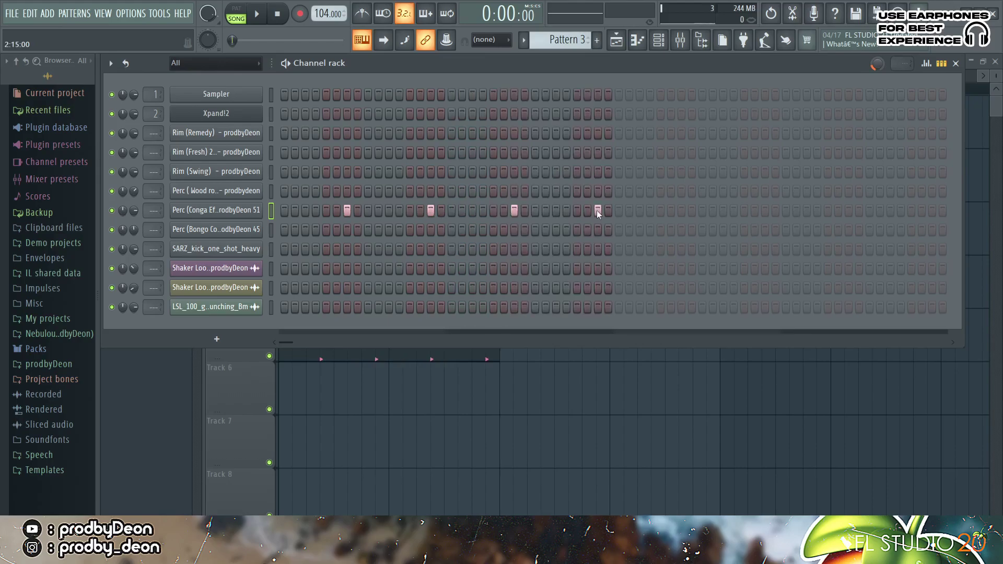
{"action": "left_click", "coordinate": [681, 210]}
{"action": "key", "text": "space"}
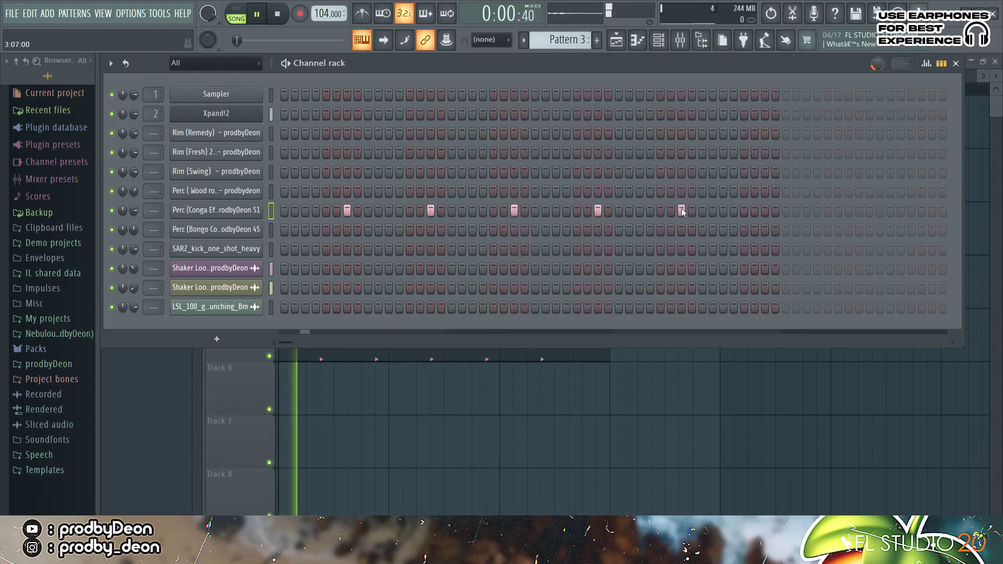
{"action": "left_click", "coordinate": [765, 210]}
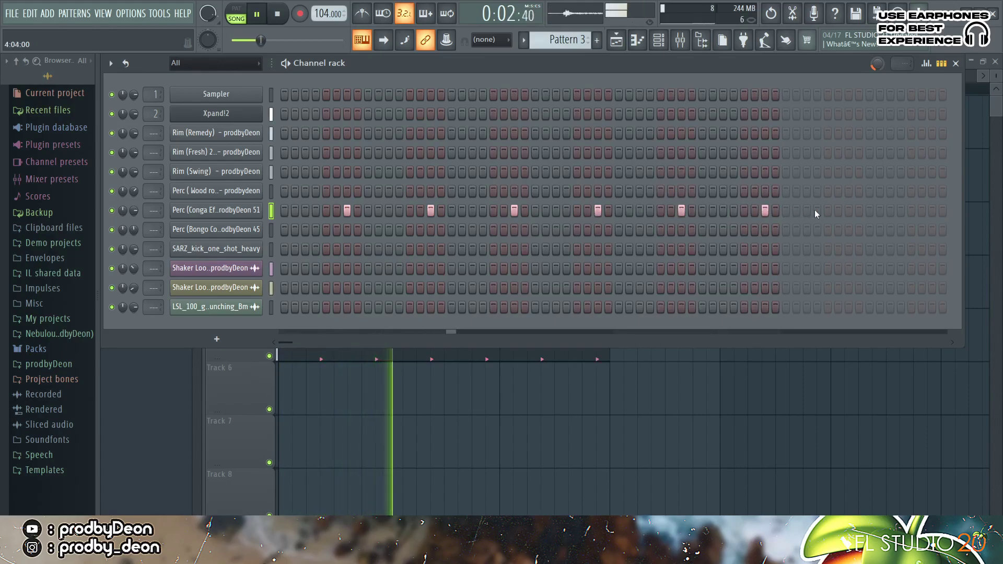
{"action": "left_click", "coordinate": [849, 210]}
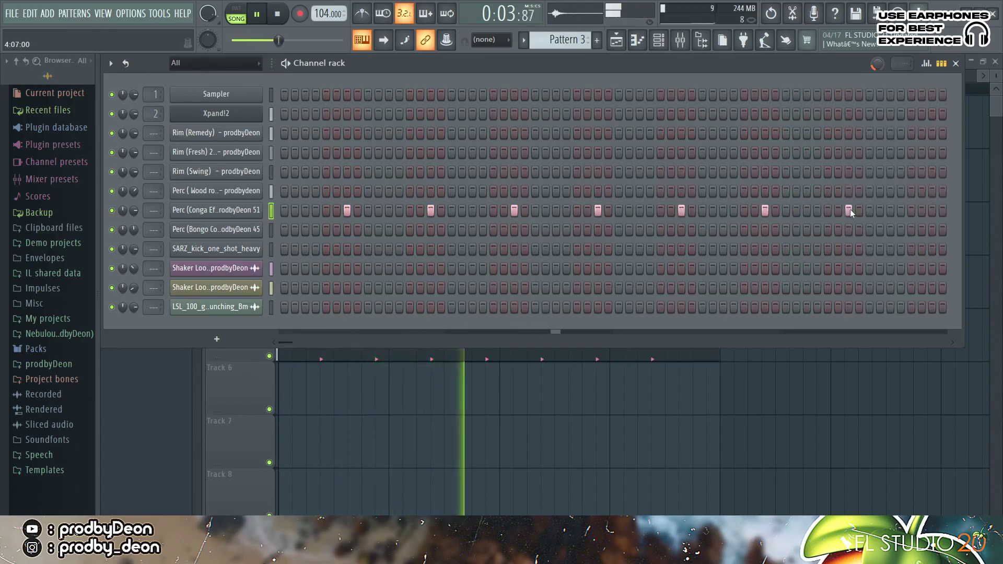
{"action": "left_click", "coordinate": [935, 210]}
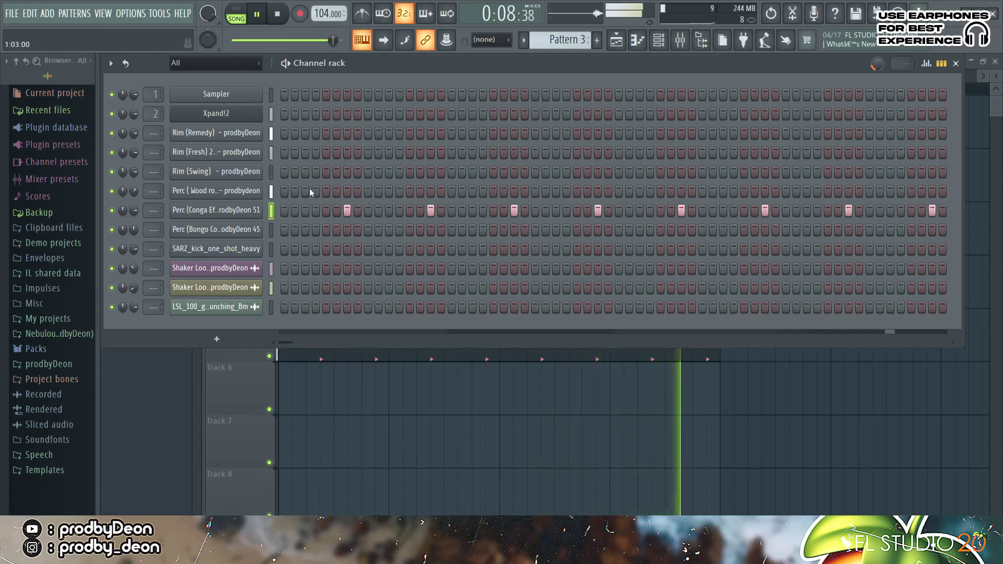
{"action": "key", "text": "space"}
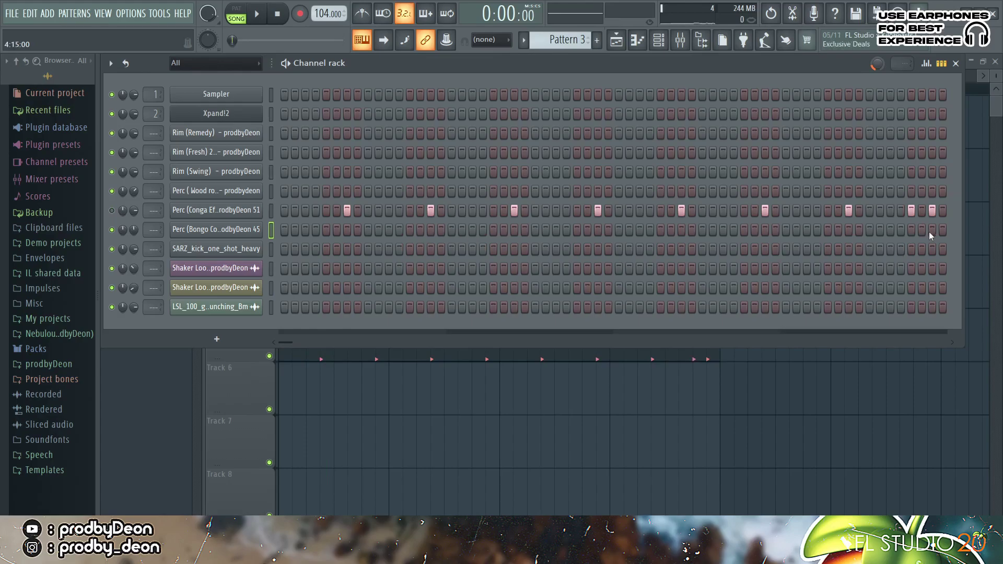
- Add a Perc (Bongo) hit on step 63 of Pattern 3 and check the conga channel's sample and volume during playback
{"action": "key", "text": "space"}
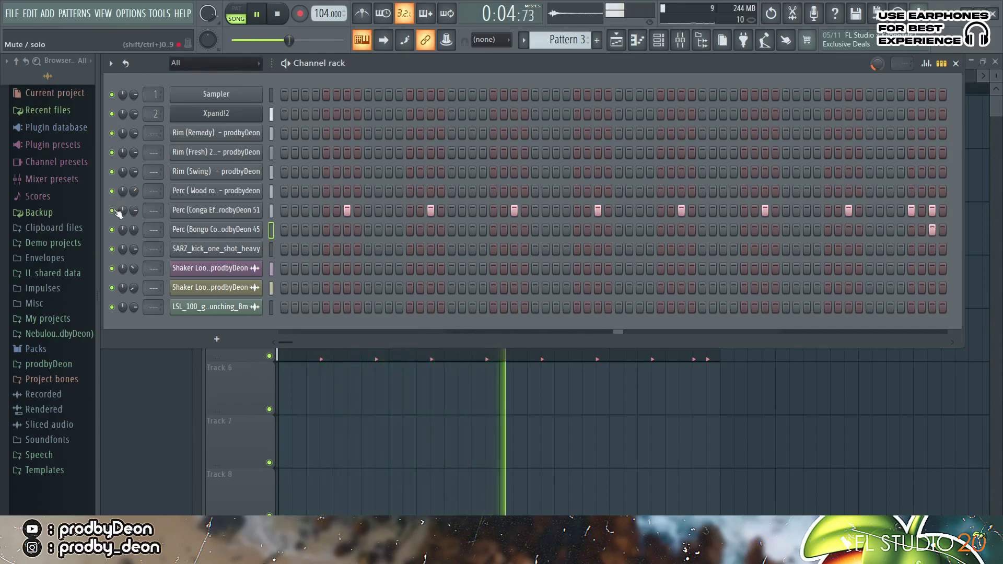
{"action": "left_click", "coordinate": [208, 210]}
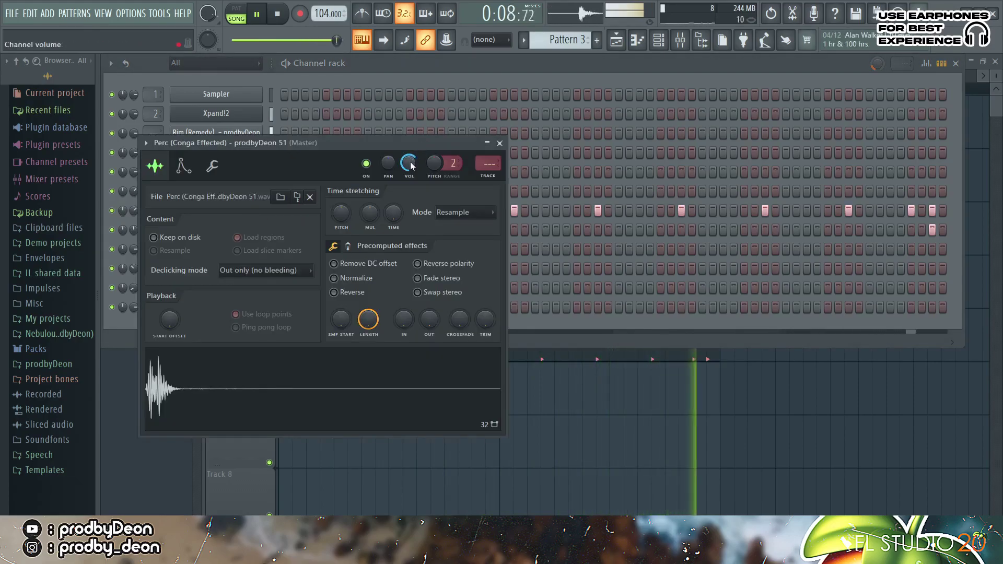
{"action": "left_click", "coordinate": [499, 143]}
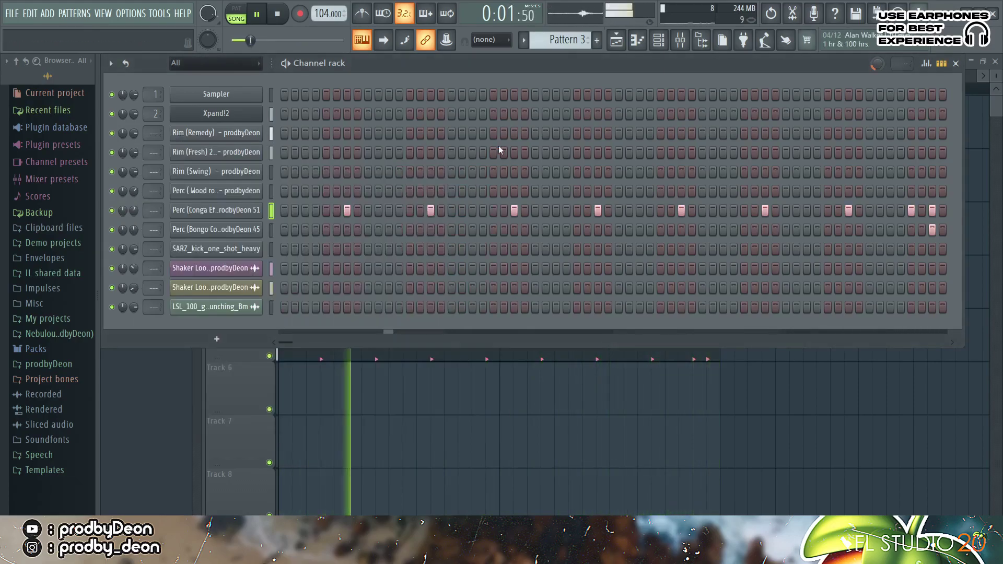
{"action": "key", "text": "space"}
- Inspect and audition the SARZ_kick_one_shot_heavy sample in its channel settings
{"action": "left_click", "coordinate": [216, 249]}
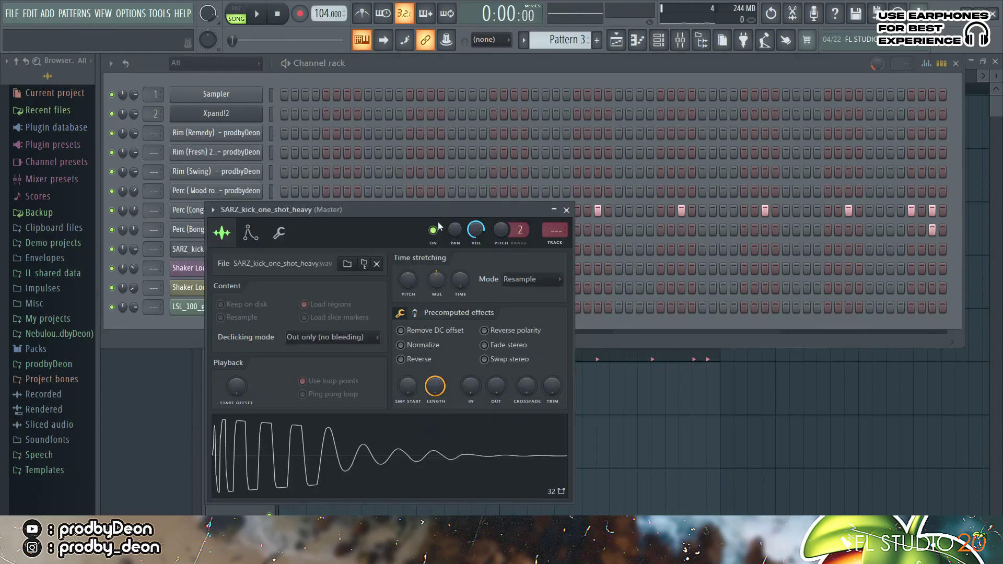
{"action": "left_click_drag", "start_coordinate": [438, 215], "coordinate": [426, 127]}
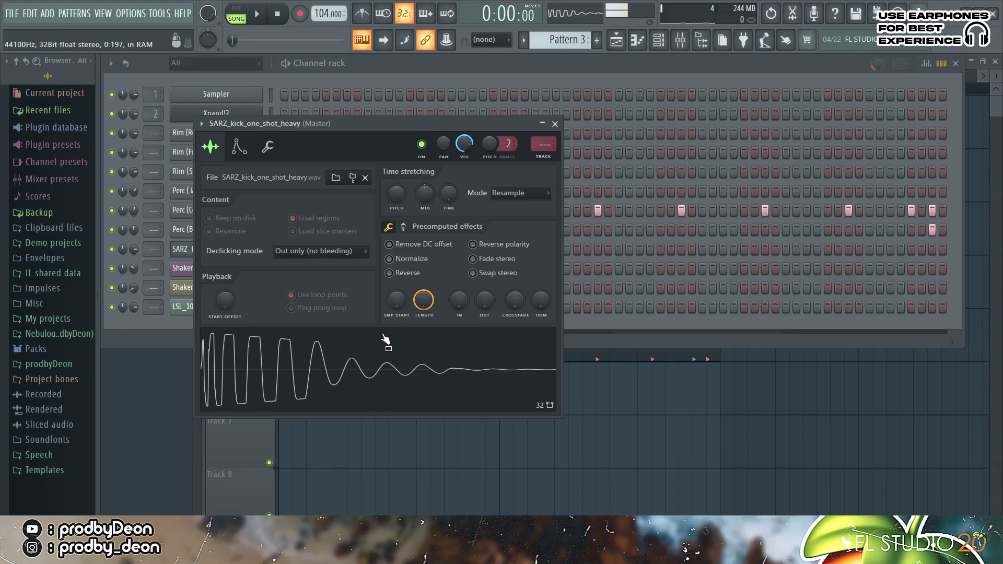
{"action": "left_click", "coordinate": [556, 123]}
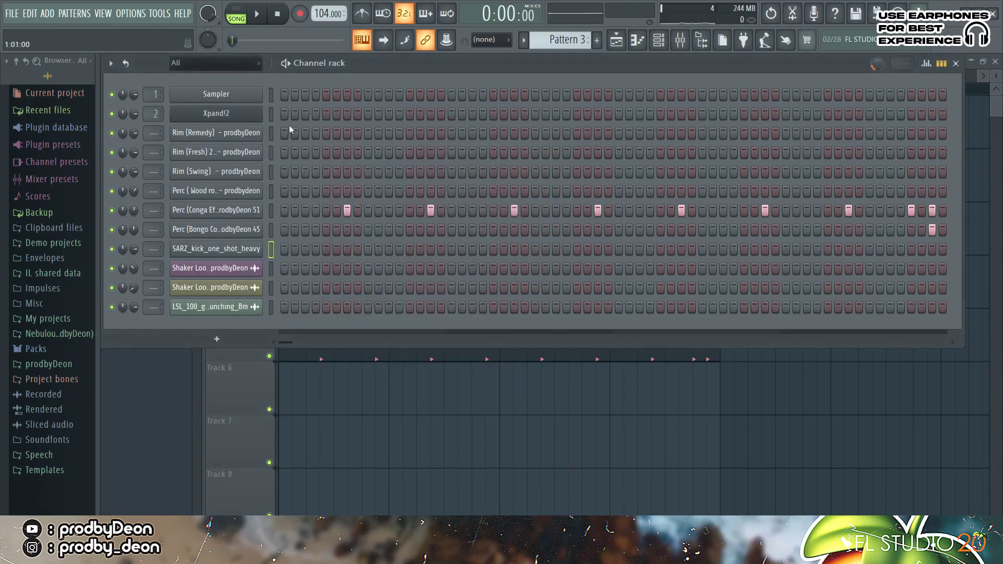
- Place SARZ_kick_one_shot_heavy hits on steps 1, 17 and 27 of Pattern 3 while playing the beat
{"action": "left_click", "coordinate": [285, 249]}
{"action": "key", "text": "space"}
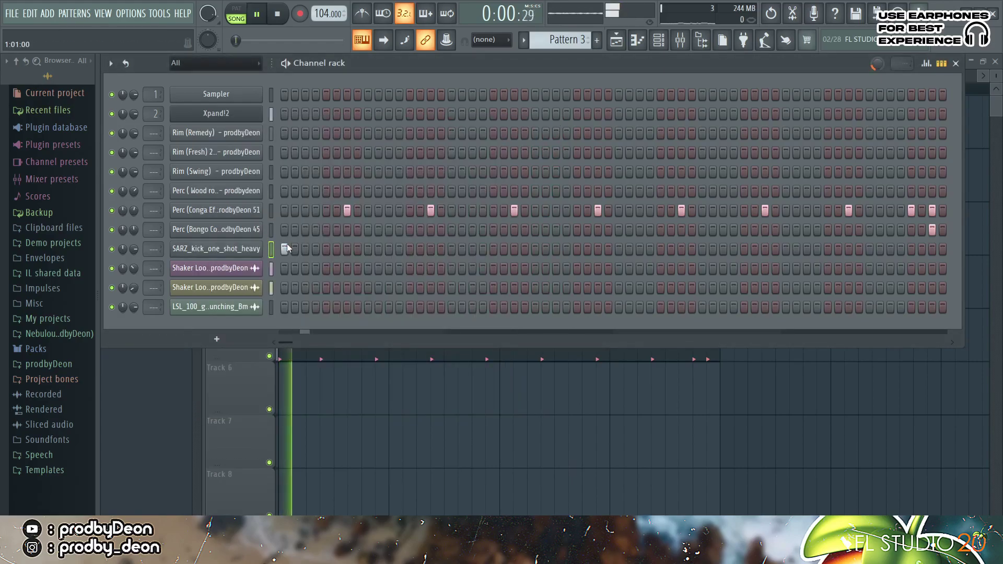
{"action": "left_click", "coordinate": [452, 249]}
{"action": "key", "text": "space"}
{"action": "key", "text": "space"}
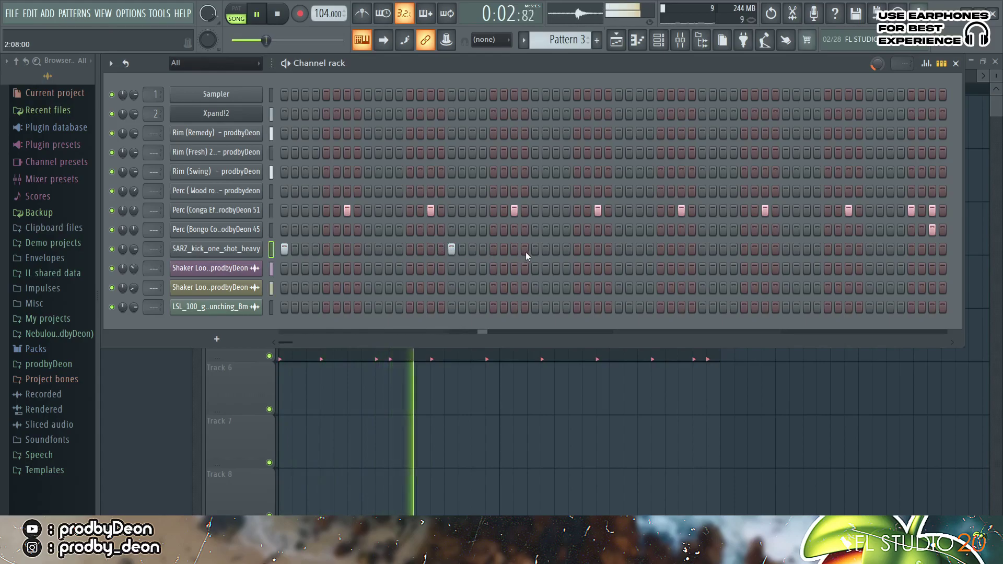
{"action": "left_click", "coordinate": [556, 249]}
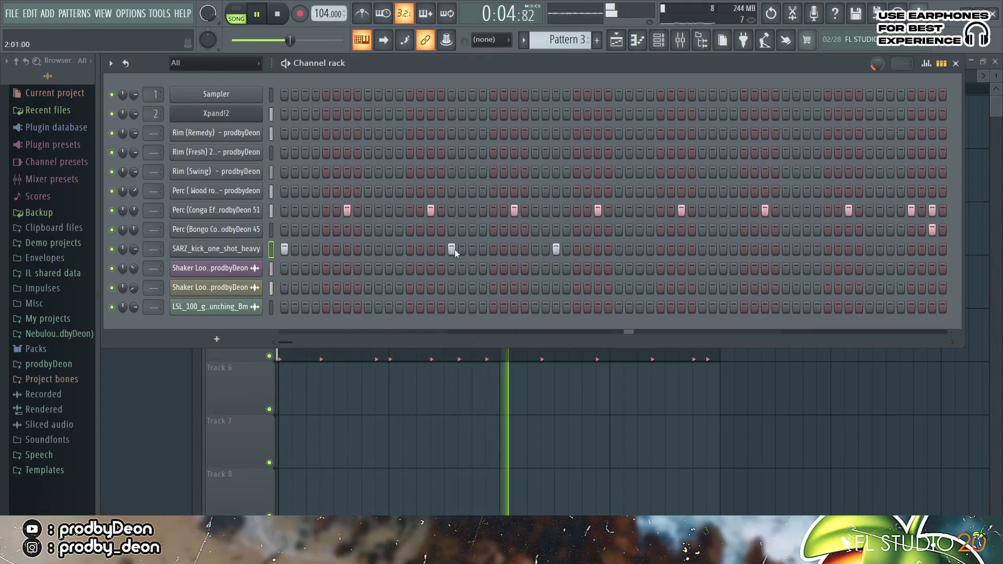
- Add a kick on step 33 of Pattern 3, trying extra hits on steps 11 and 43 and removing both
{"action": "left_click", "coordinate": [389, 250]}
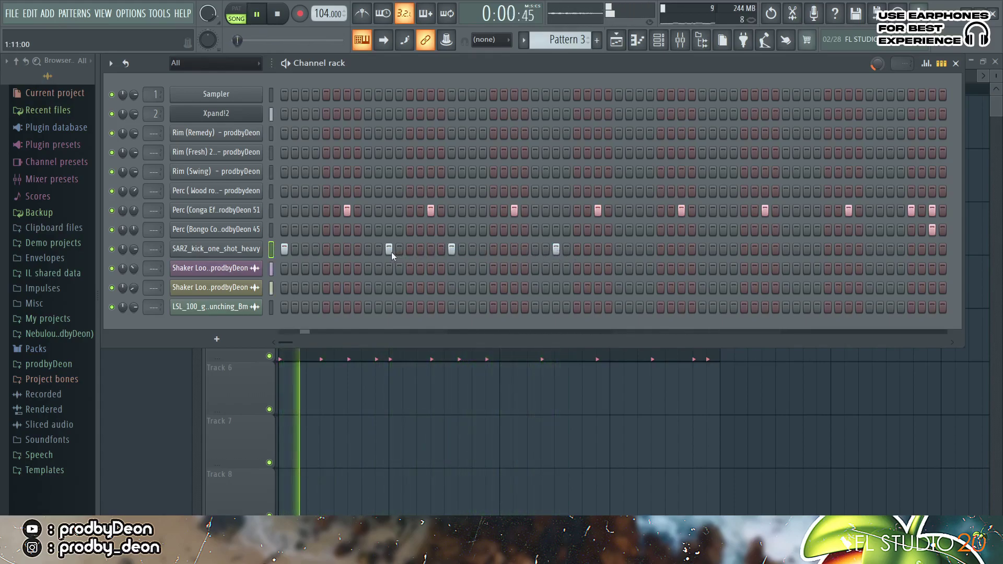
{"action": "left_click", "coordinate": [621, 250]}
{"action": "left_click", "coordinate": [725, 249]}
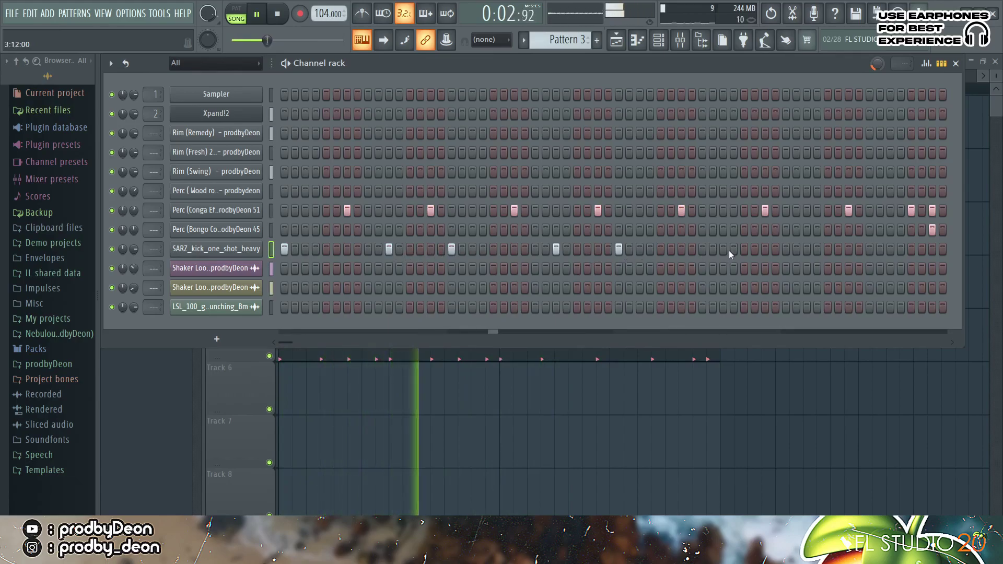
{"action": "left_click", "coordinate": [391, 247]}
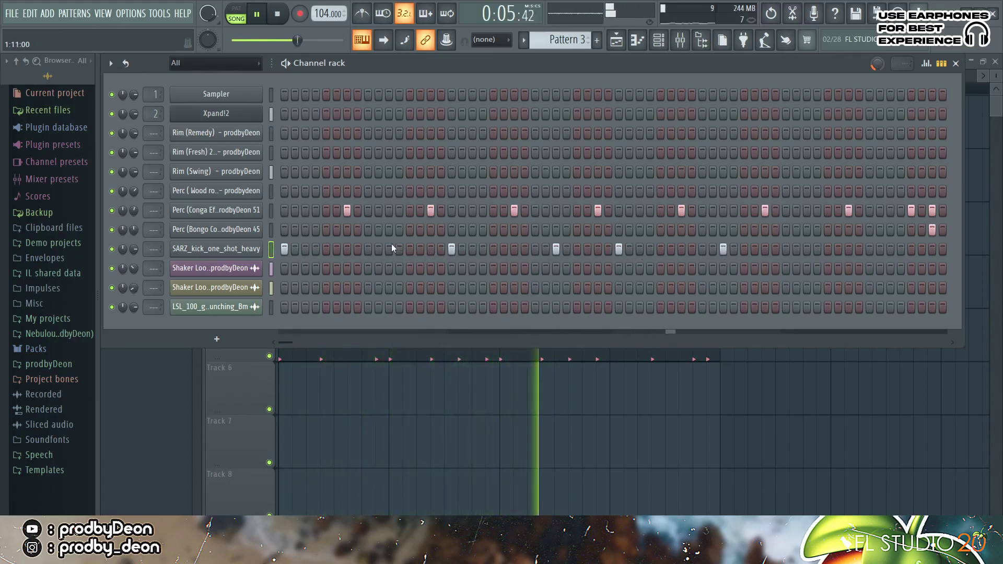
{"action": "left_click", "coordinate": [723, 249]}
- Add kick hits on steps 49, 55 and 59 of Pattern 3, listen to the loop and stop playback
{"action": "left_click", "coordinate": [788, 249]}
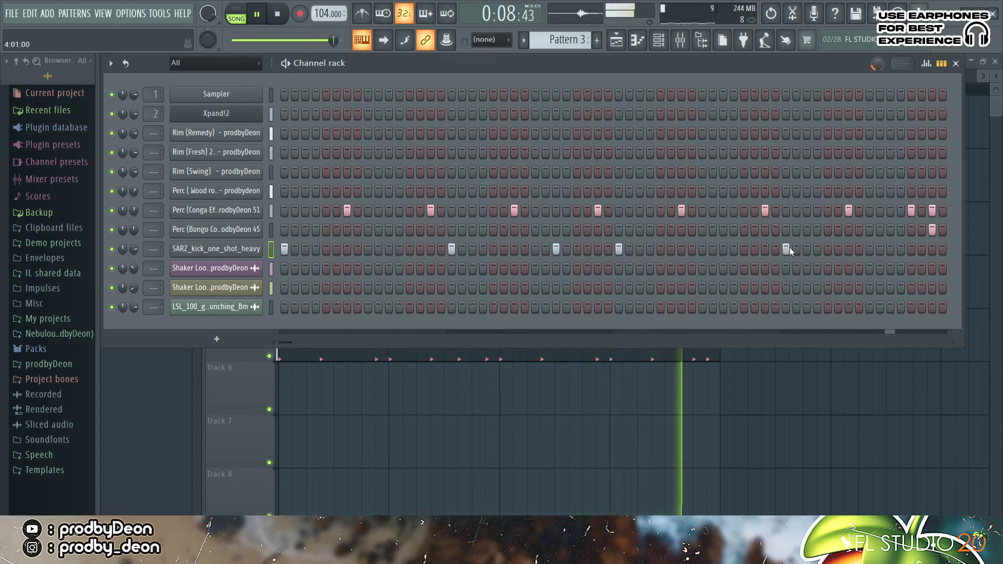
{"action": "left_click", "coordinate": [890, 249]}
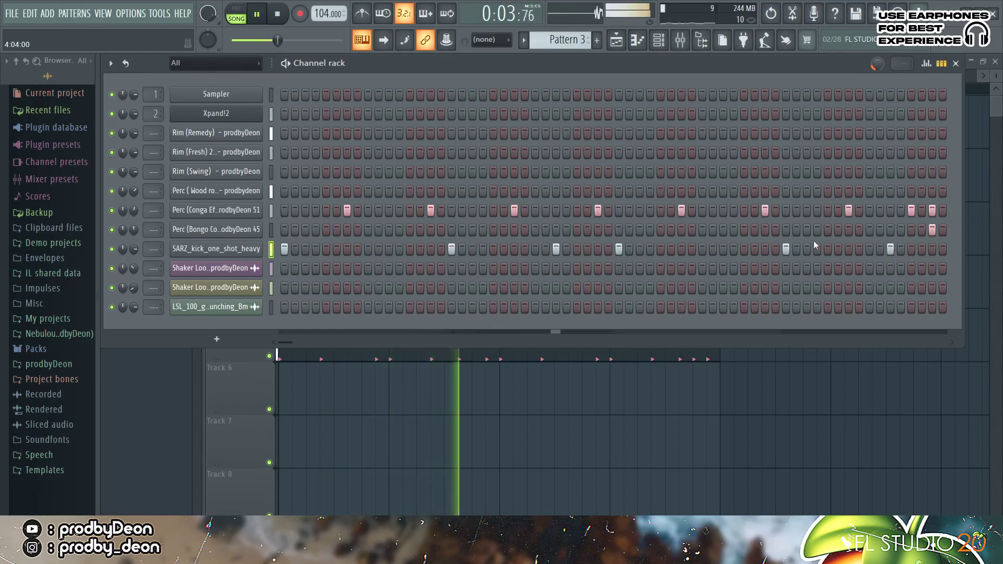
{"action": "left_click", "coordinate": [849, 252]}
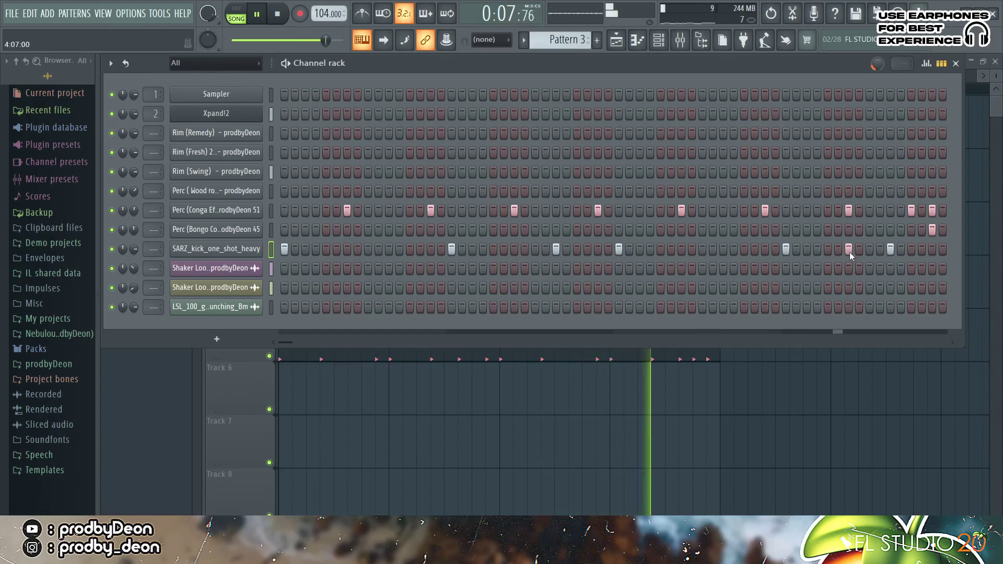
{"action": "left_click", "coordinate": [850, 252]}
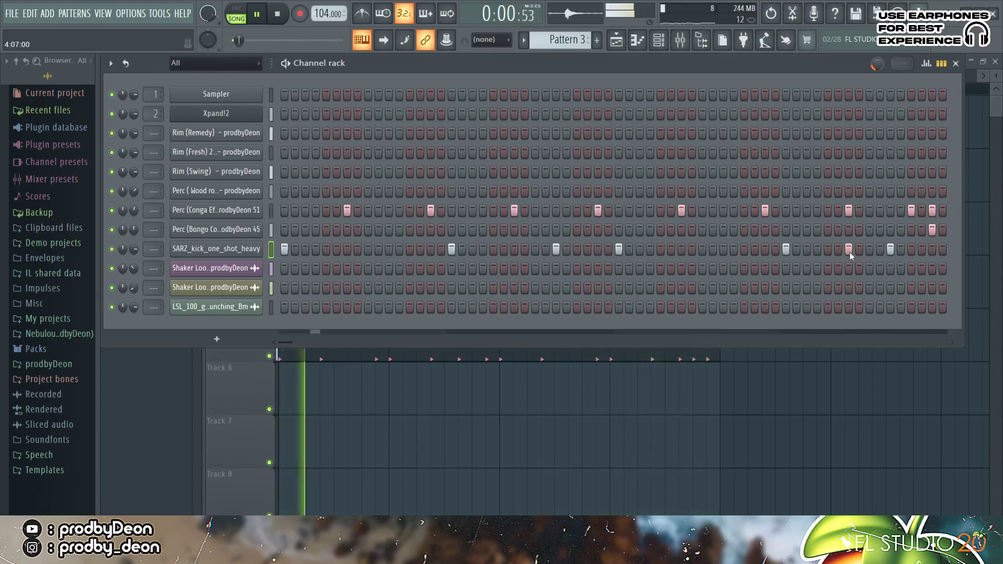
{"action": "key", "text": "space"}
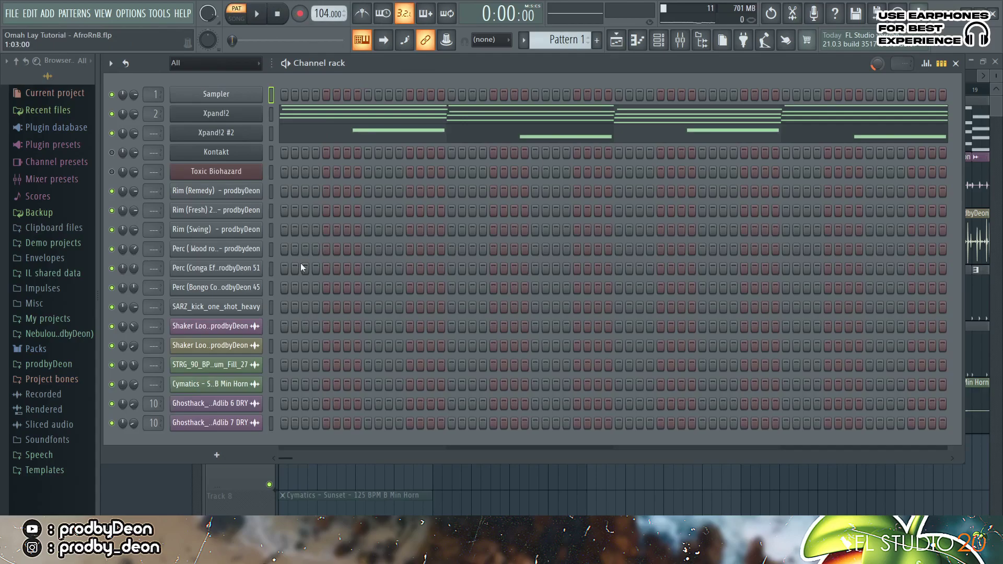
- Review the Music Box sound on the Xpand!2 #2 channel and play its notes in Pattern 1's piano roll
{"action": "left_click", "coordinate": [238, 133]}
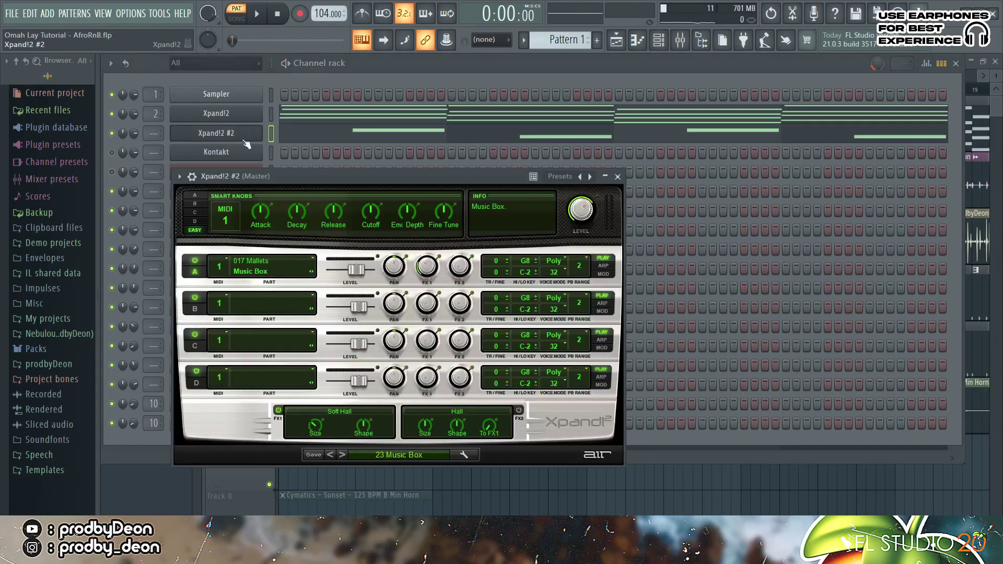
{"action": "left_click", "coordinate": [424, 141]}
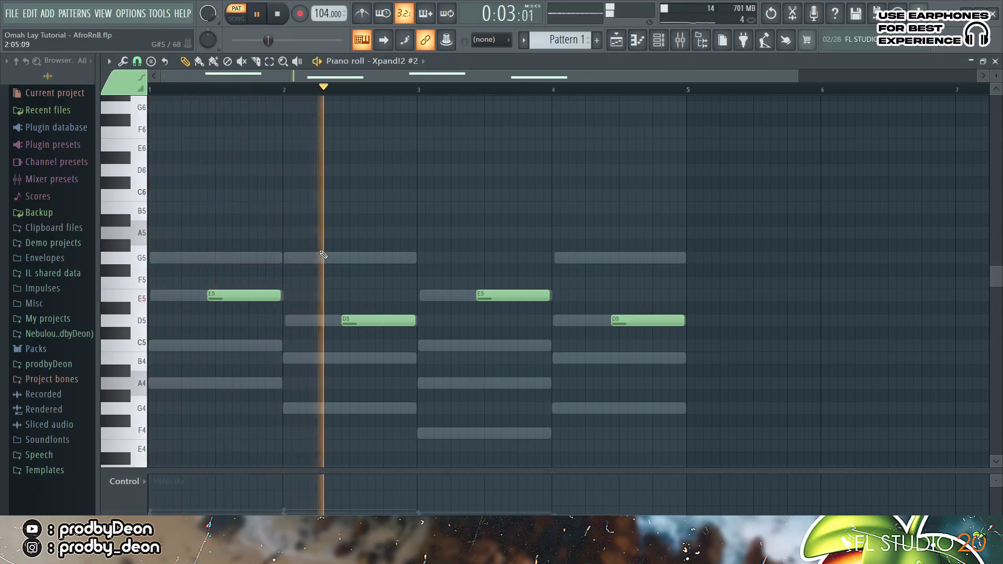
{"action": "key", "text": "space"}
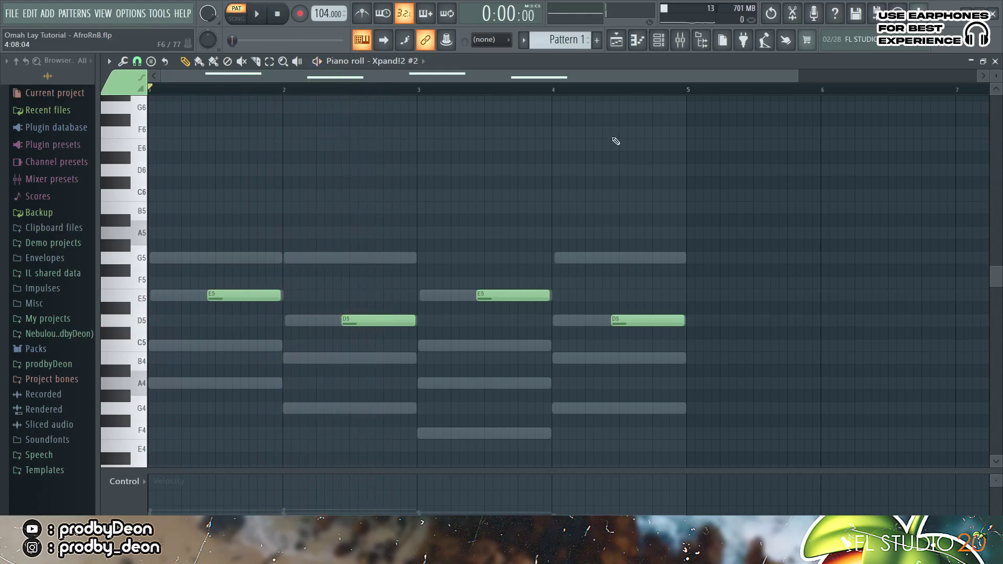
- Unmute and select the Kontakt channel in the channel rack and audition its sound with a D5 note
{"action": "left_click", "coordinate": [659, 41]}
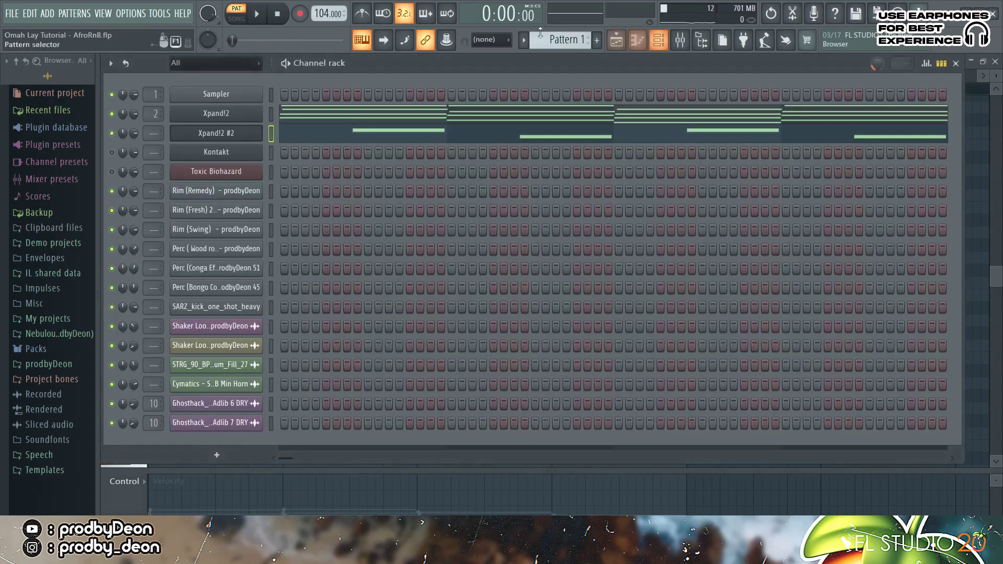
{"action": "left_click", "coordinate": [267, 153]}
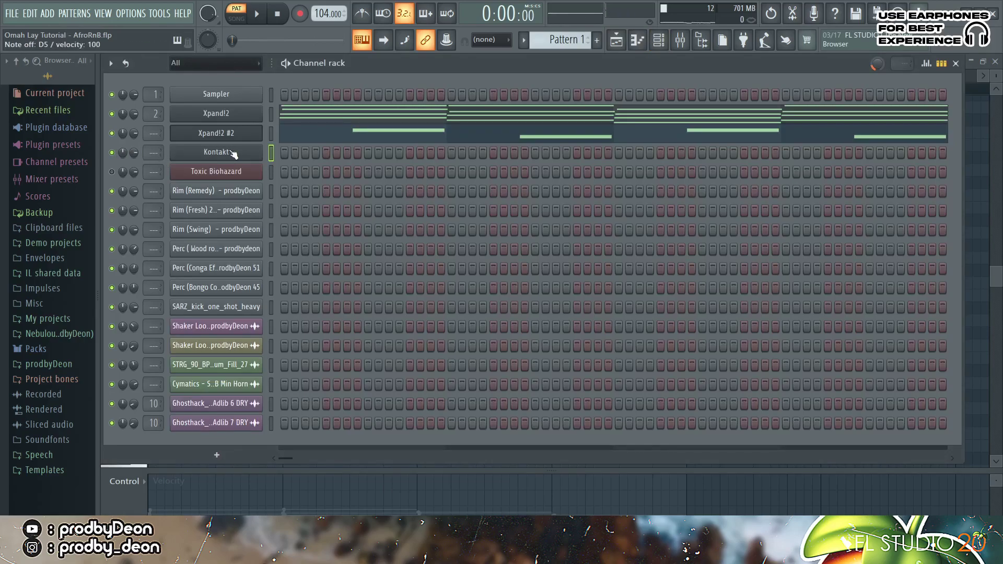
{"action": "key", "text": "x"}
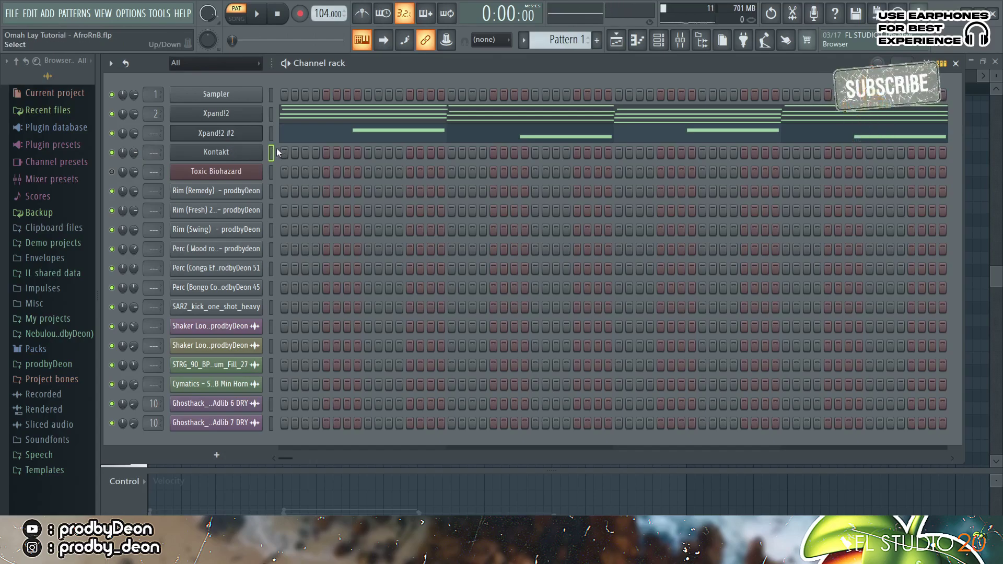
- Write a four-bar Kontakt melody in Pattern 1 (A-C-A, G-B-D-B, F-A-F, G-B-D-G) and transpose it up one octave
{"action": "left_click", "coordinate": [637, 41]}
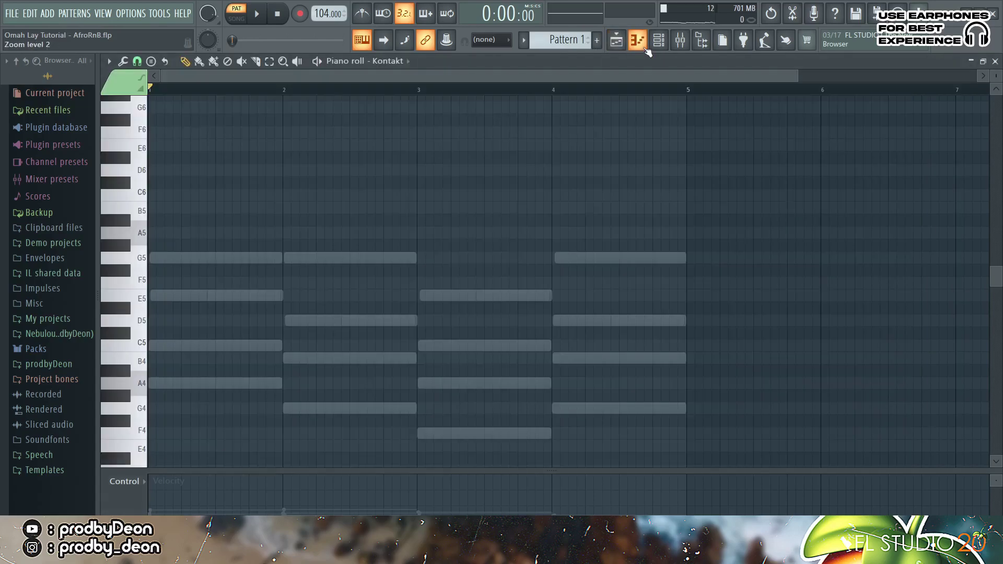
{"action": "left_click", "coordinate": [263, 259]}
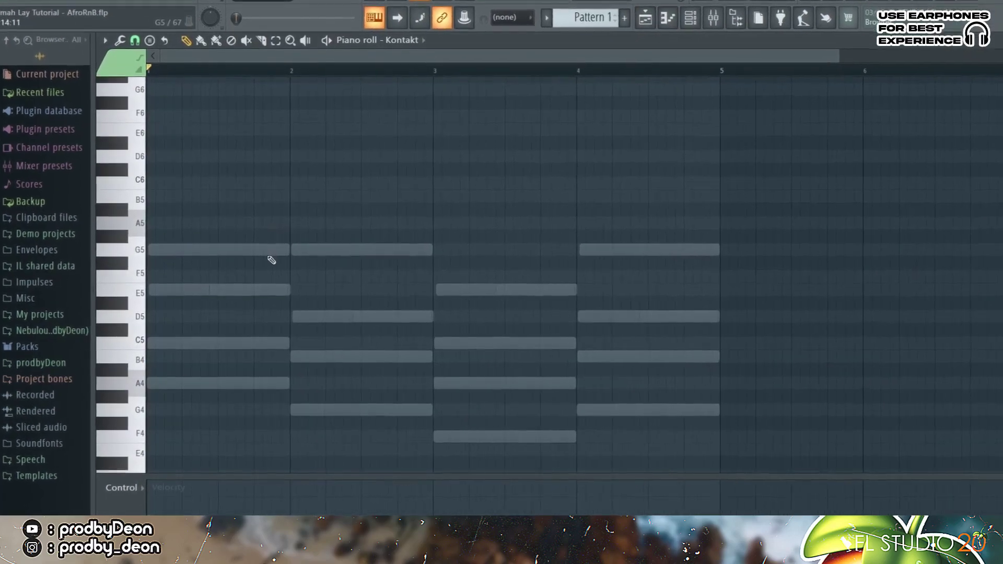
{"action": "left_click_drag", "start_coordinate": [270, 252], "coordinate": [151, 384]}
{"action": "left_click", "coordinate": [166, 335]}
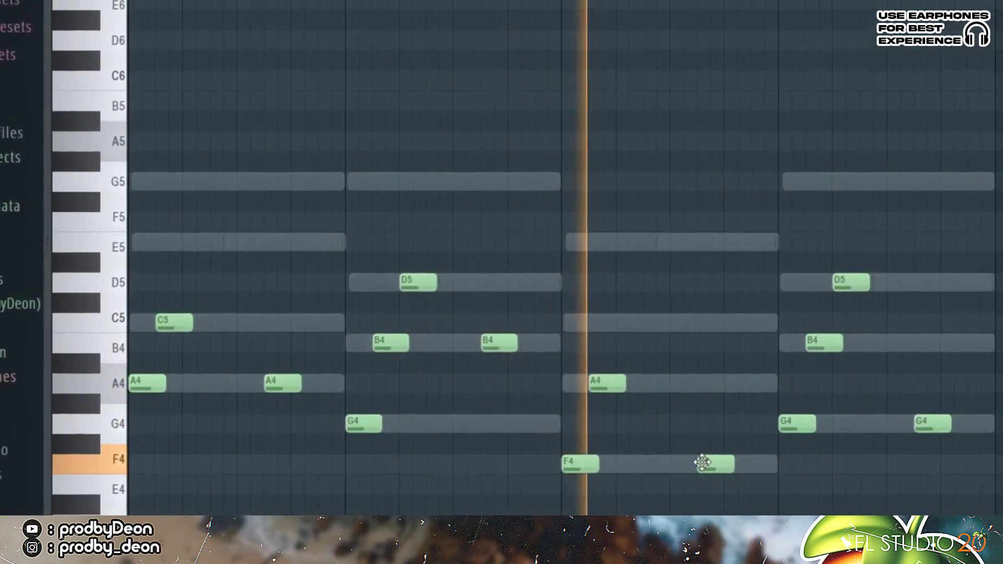
{"action": "left_click", "coordinate": [716, 466]}
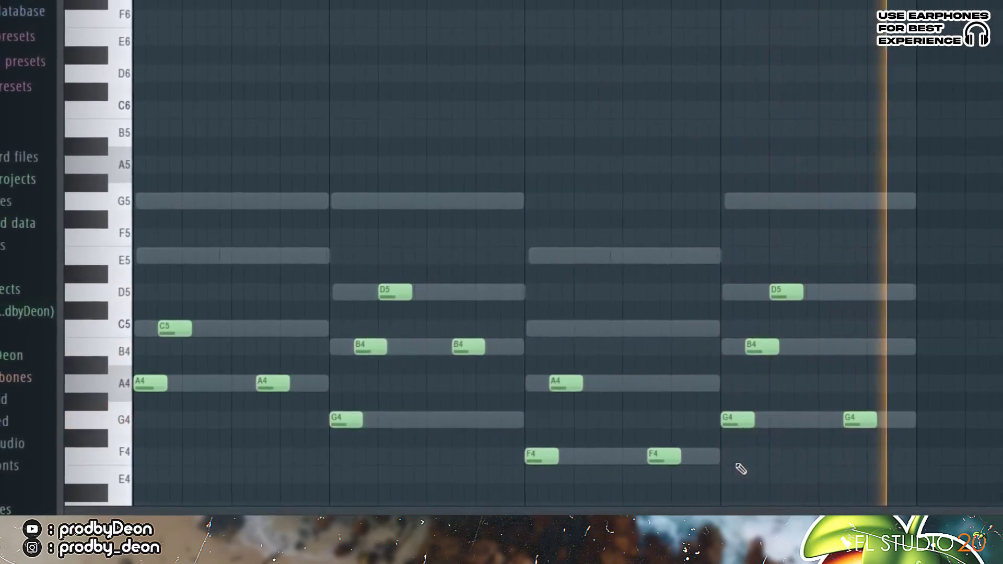
{"action": "key", "text": "ctrl+Up"}
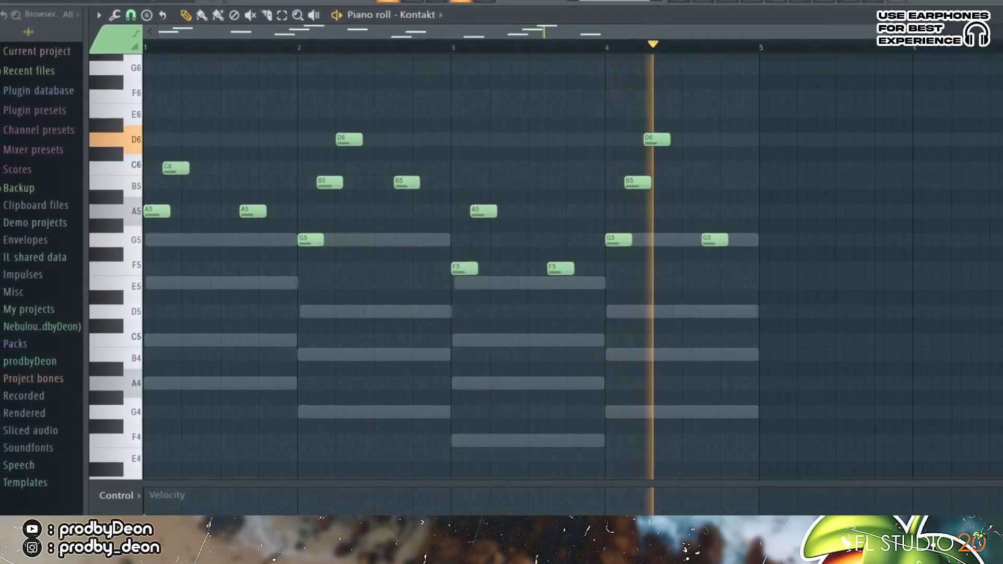
- Stop playback and review the sample settings of the Cymatics Sunset 125 BPM B Min Horn clip on Track 7
{"action": "key", "text": "space"}
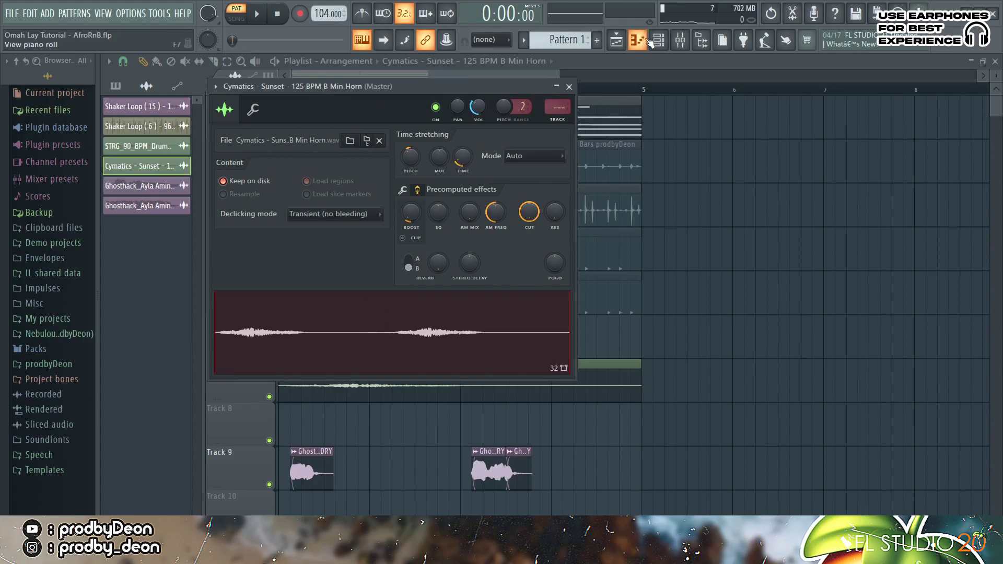
{"action": "left_click", "coordinate": [638, 41]}
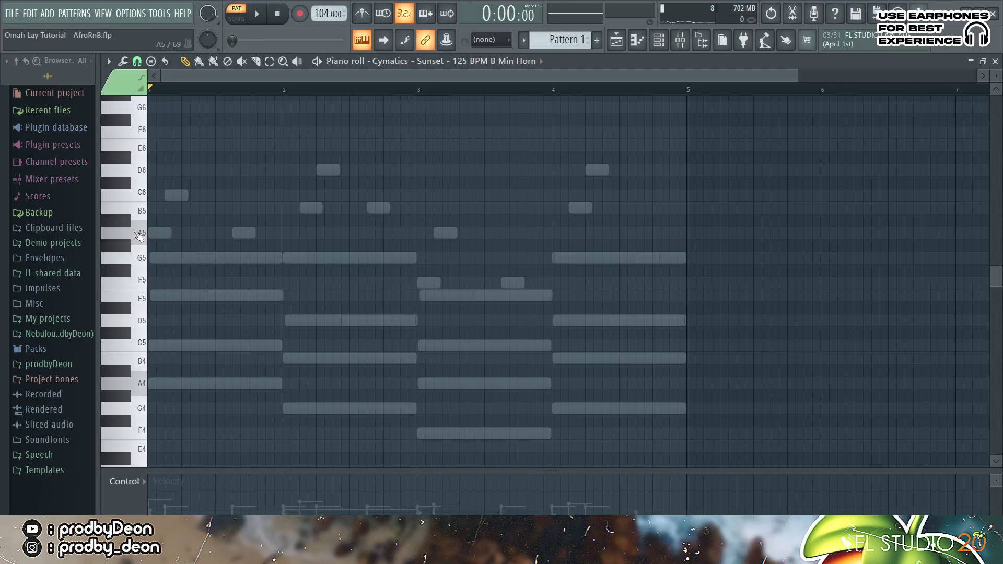
{"action": "left_click", "coordinate": [617, 40]}
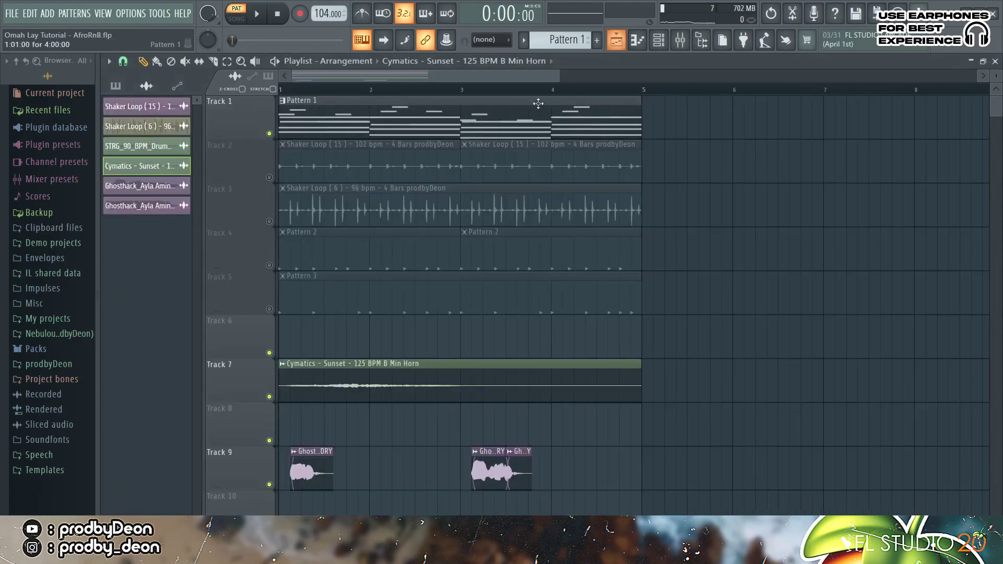
{"action": "double_click", "coordinate": [452, 369]}
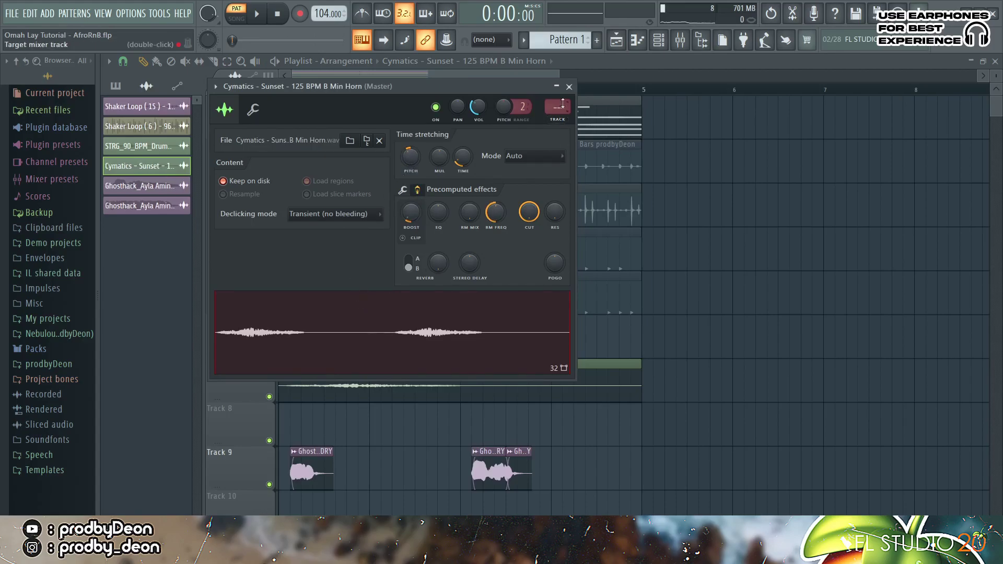
{"action": "left_click", "coordinate": [569, 87]}
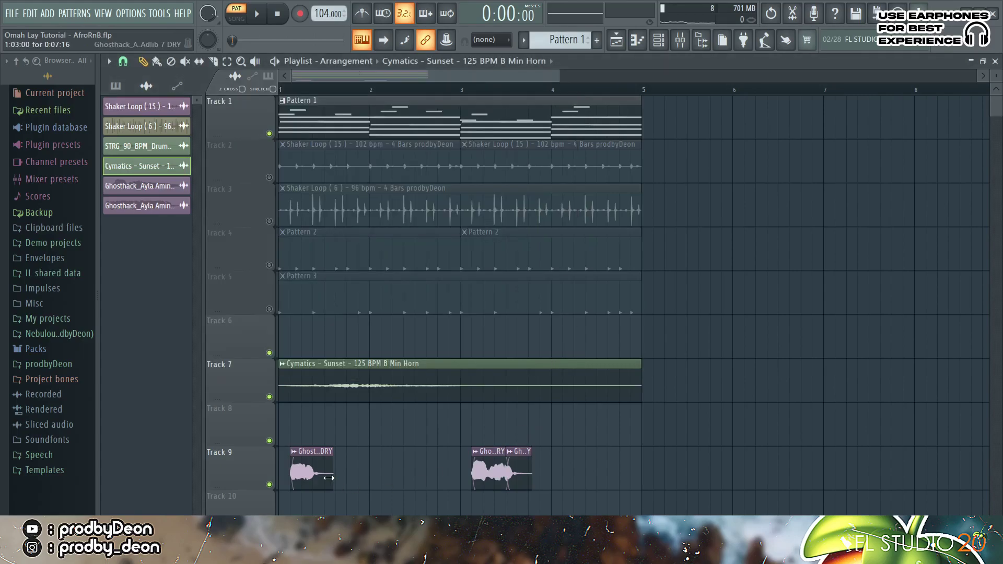
- Review the settings of the Ghosthack Adlib 6 and Adlib 7 samples, comparing Adlib 6 with Reverse off and on
{"action": "left_click", "coordinate": [170, 191]}
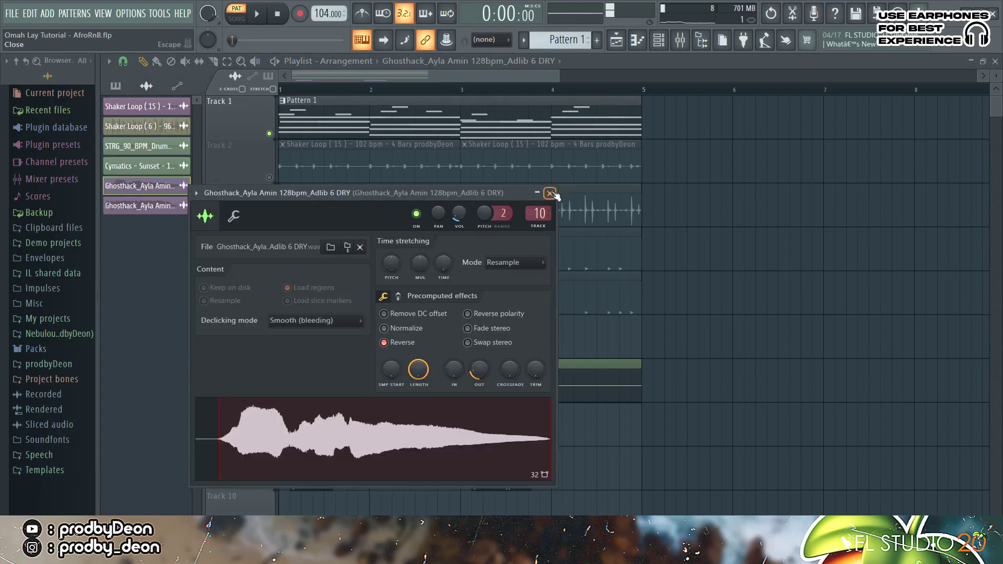
{"action": "left_click", "coordinate": [400, 340]}
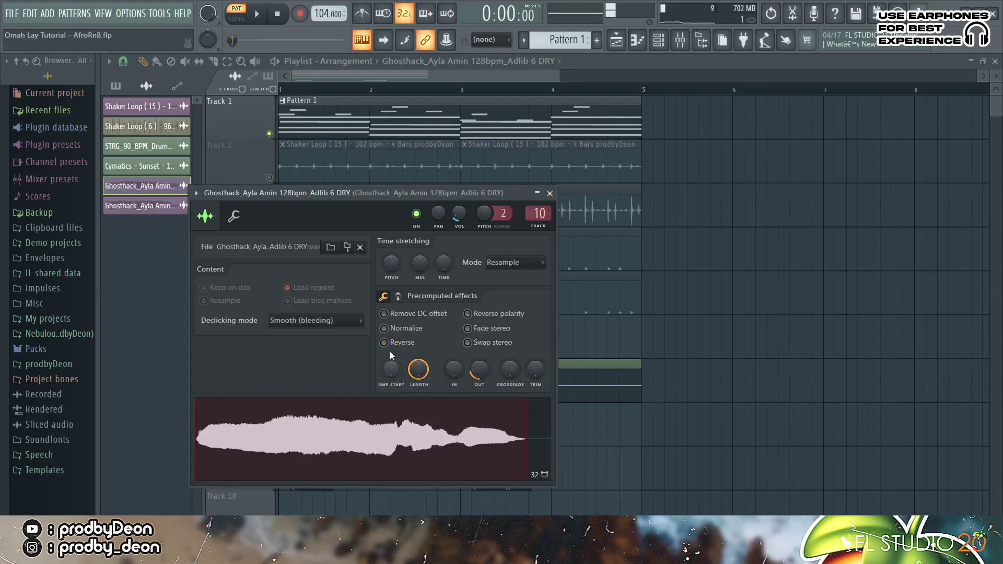
{"action": "left_click", "coordinate": [394, 350]}
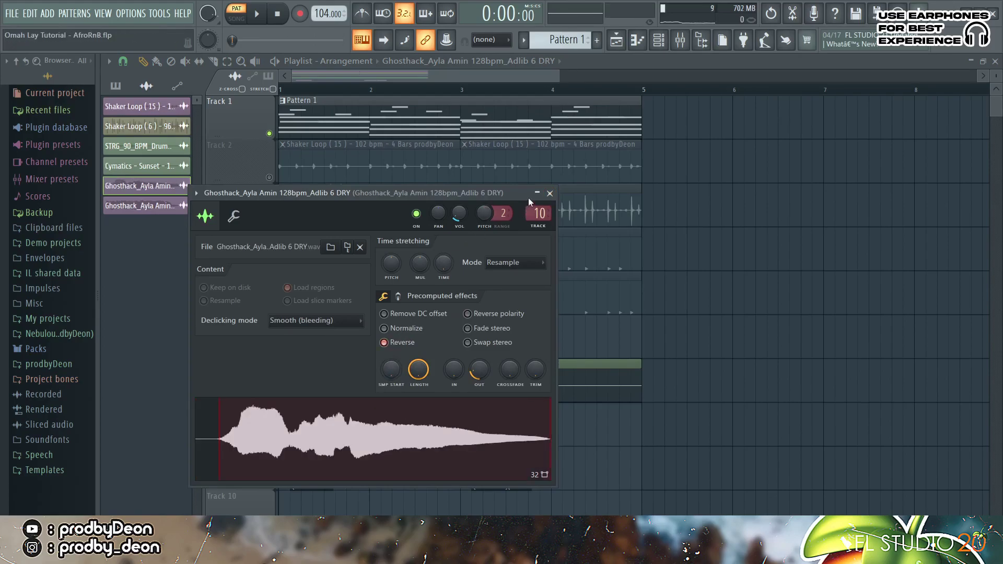
{"action": "left_click", "coordinate": [548, 194]}
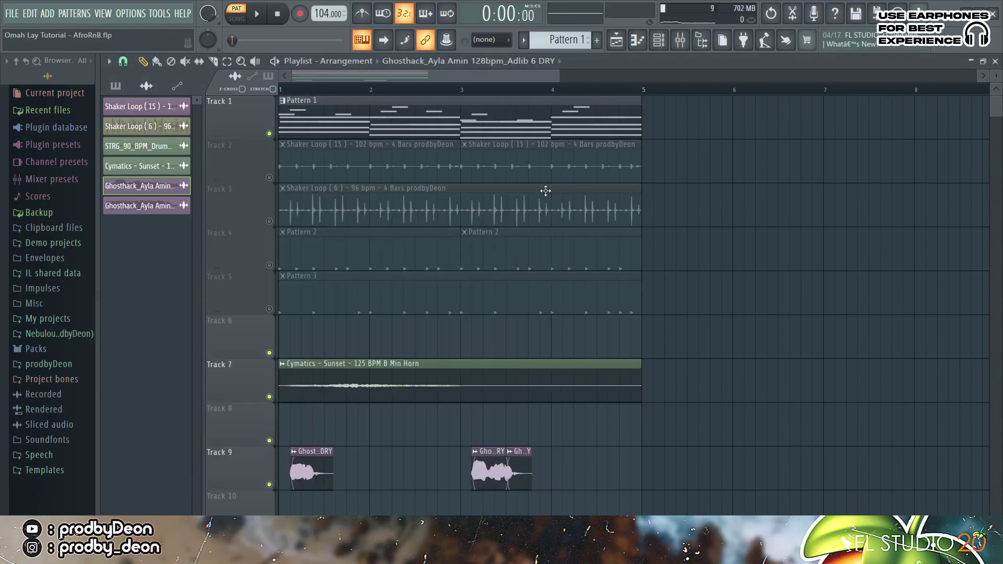
{"action": "left_click", "coordinate": [180, 208]}
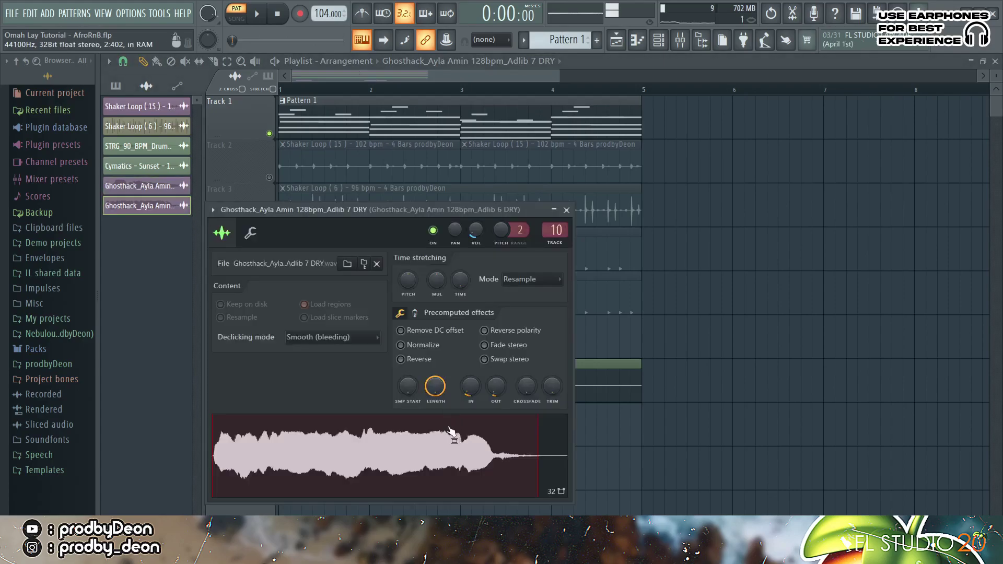
{"action": "left_click", "coordinate": [567, 211]}
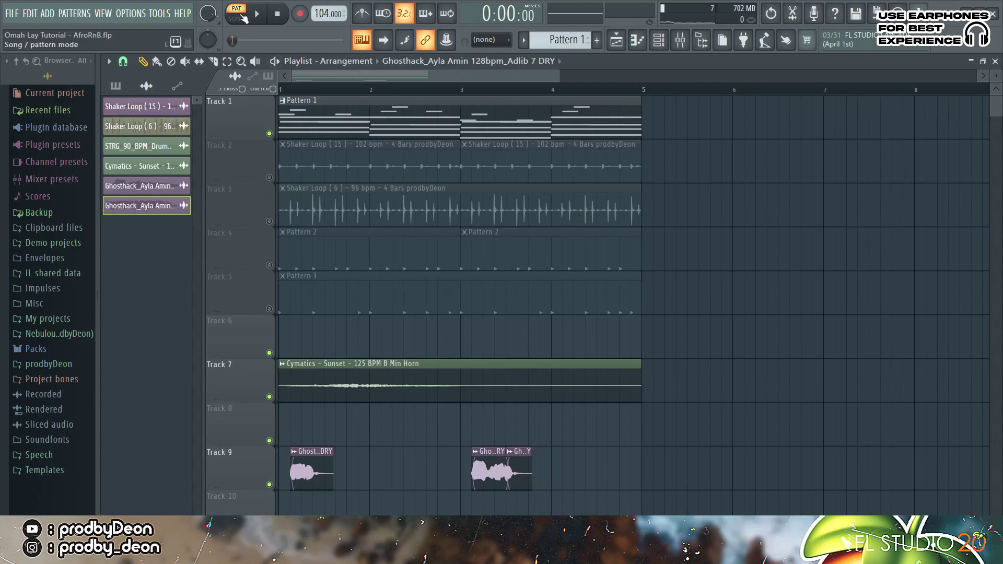
- Play the song, mute the vocal adlibs on Track 9 to hear the horn with Pattern 1, and stop playback
{"action": "key", "text": "space"}
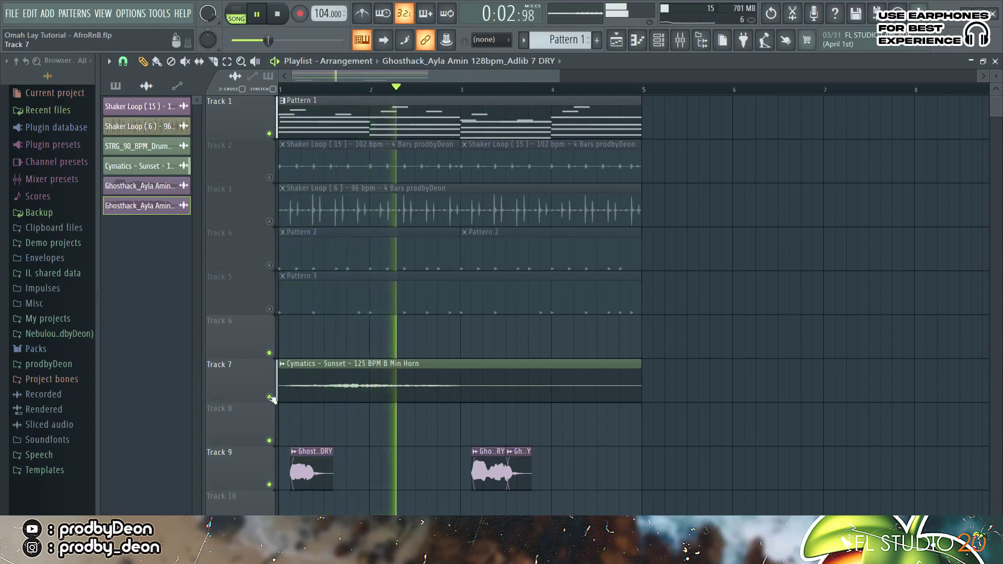
{"action": "left_click", "coordinate": [270, 485]}
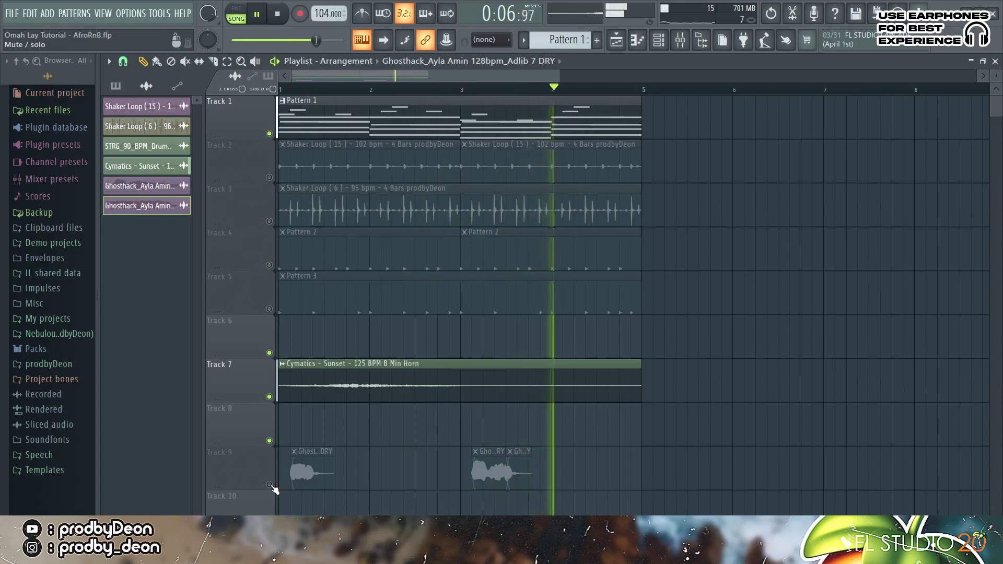
{"action": "key", "text": "space"}
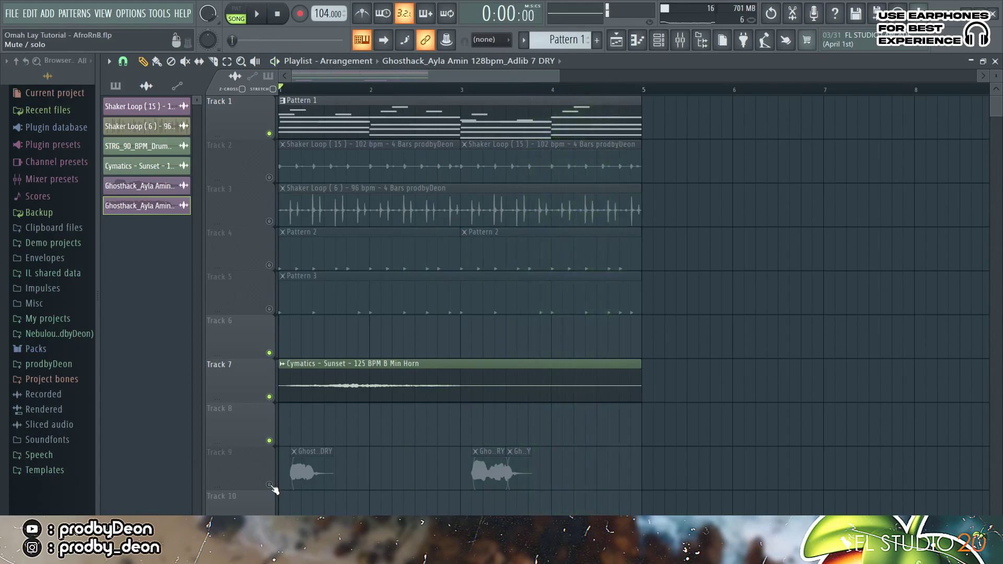
- Examine the Kontakt mixer track's effects: Fruity parametric EQ 2, Magic Switch and Fruity Reeverb 2
{"action": "left_click", "coordinate": [680, 40]}
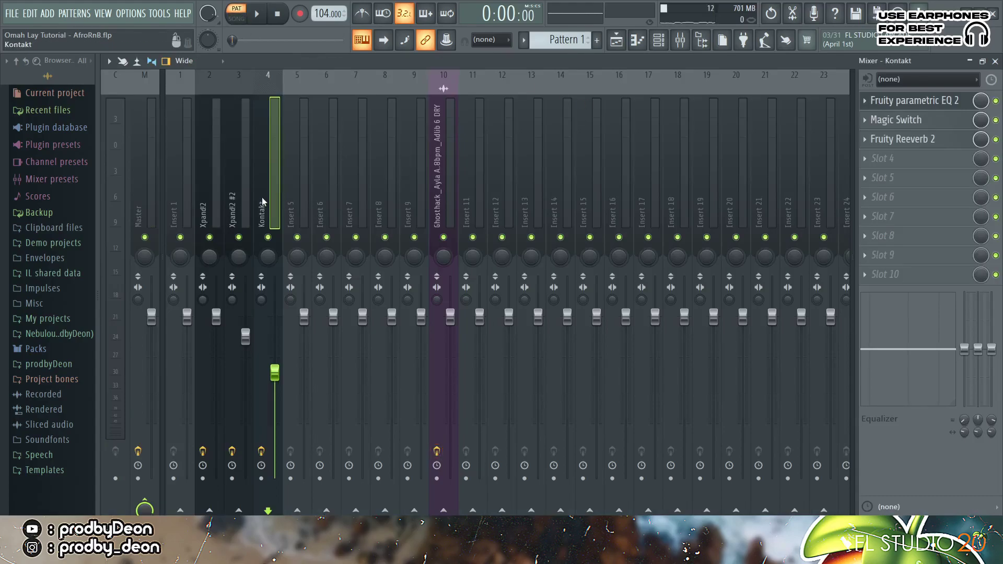
{"action": "left_click", "coordinate": [895, 105]}
{"action": "left_click", "coordinate": [896, 105]}
{"action": "left_click", "coordinate": [897, 120]}
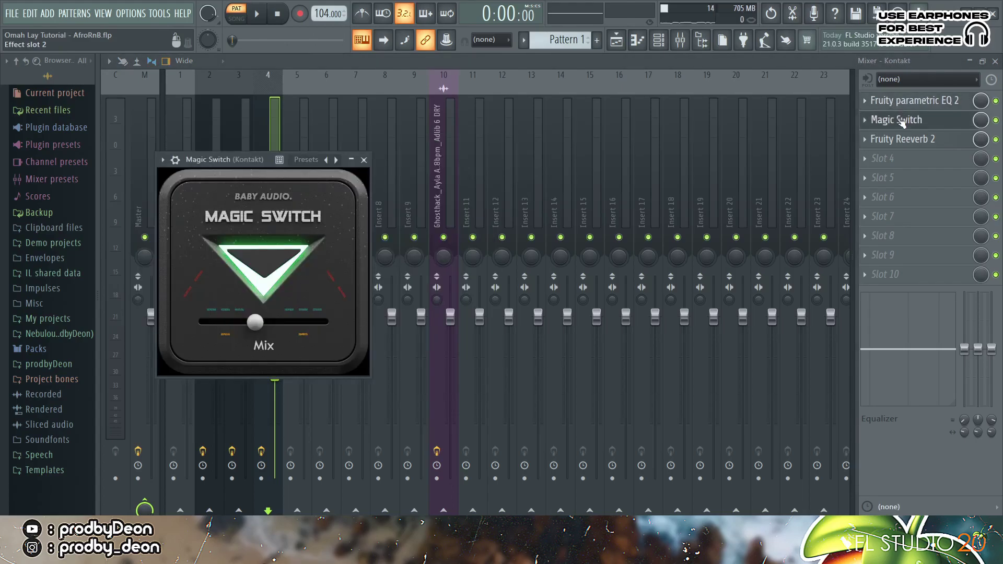
{"action": "left_click", "coordinate": [902, 122]}
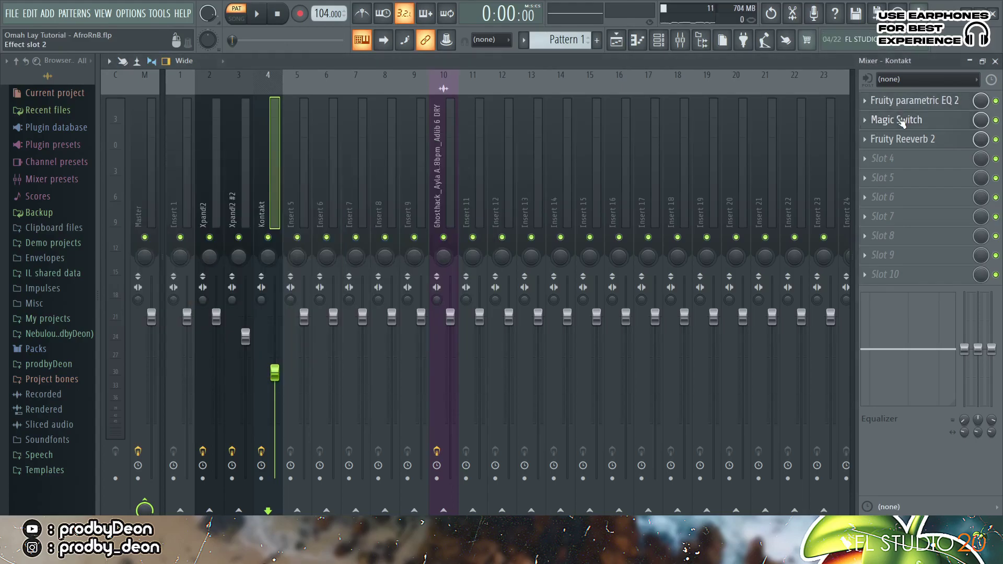
{"action": "left_click", "coordinate": [910, 140]}
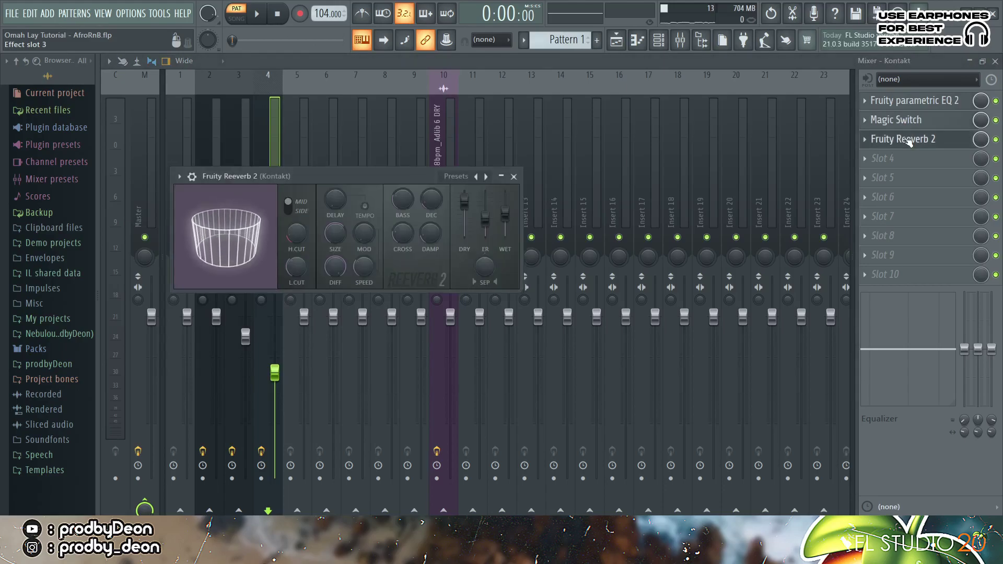
{"action": "left_click", "coordinate": [909, 140]}
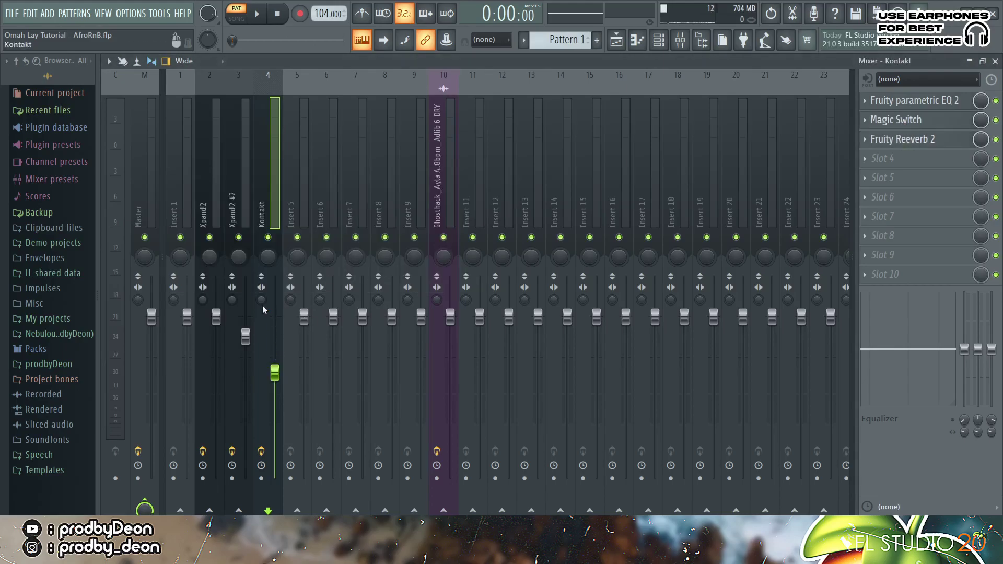
- Examine the Fruity Reeverb 2 effect on the Xpand!2 #2 mixer track
{"action": "left_click", "coordinate": [233, 187]}
{"action": "left_click", "coordinate": [909, 102]}
{"action": "left_click", "coordinate": [910, 102]}
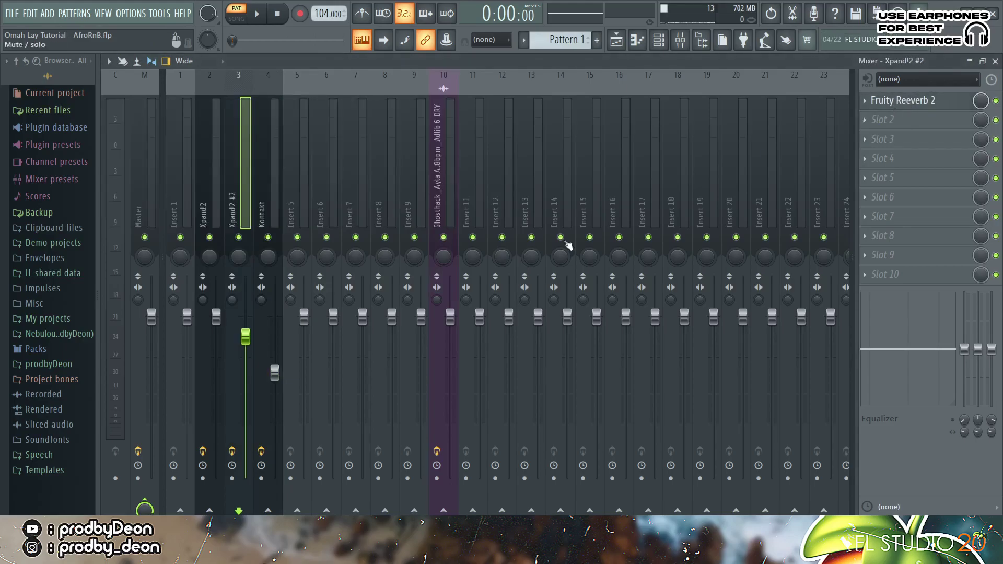
- Examine the Cymatics Space Lite and Fruity parametric EQ 2 settings on the Ghosthack adlib mixer track 10
{"action": "left_click", "coordinate": [443, 226]}
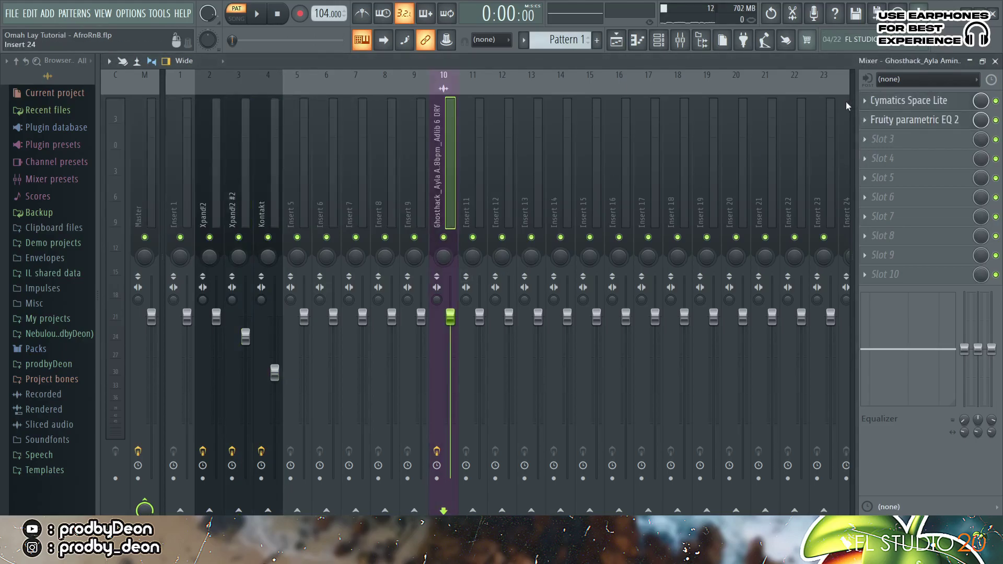
{"action": "left_click", "coordinate": [895, 102]}
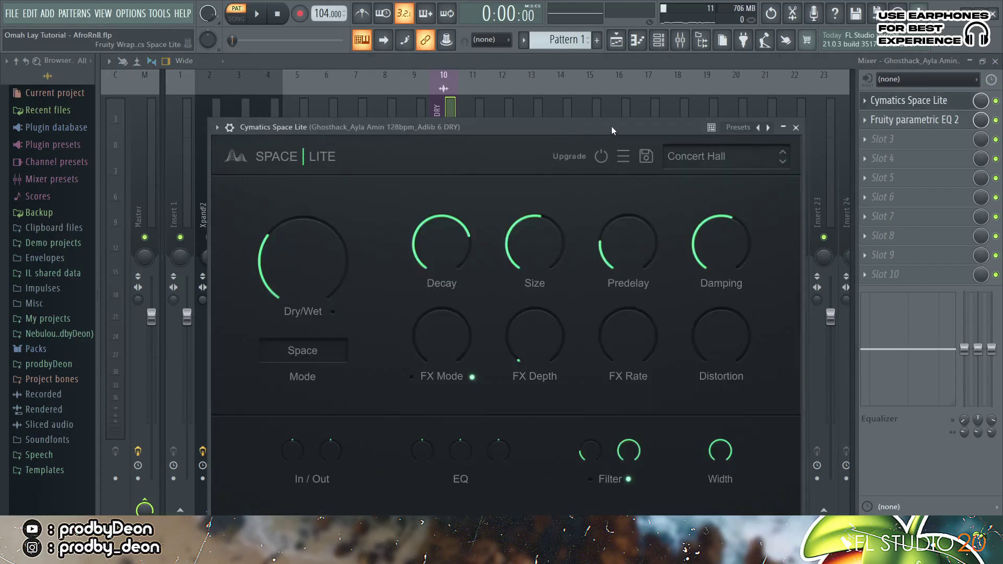
{"action": "left_click_drag", "start_coordinate": [611, 127], "coordinate": [616, 93]}
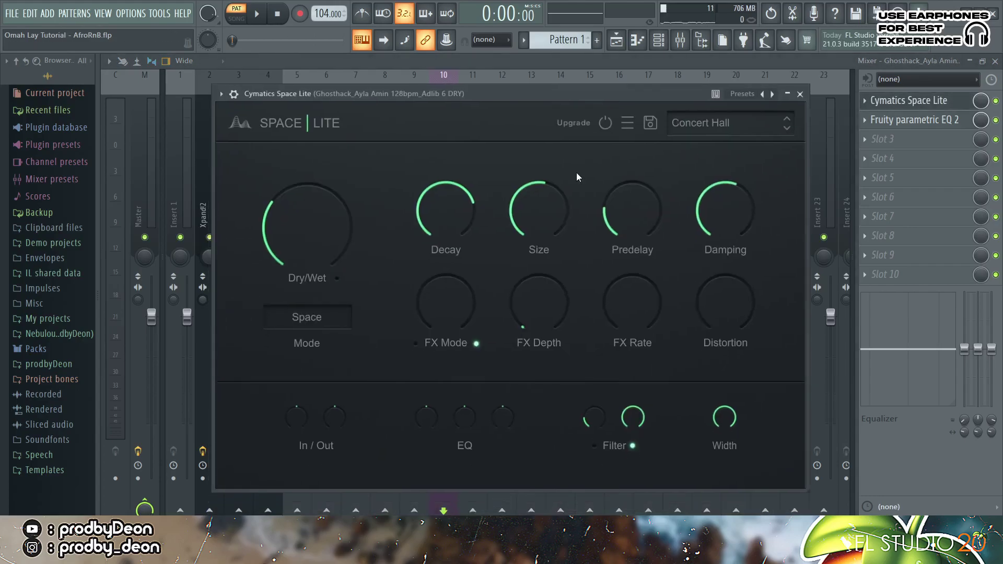
{"action": "left_click", "coordinate": [788, 94]}
{"action": "left_click", "coordinate": [800, 94]}
{"action": "left_click", "coordinate": [881, 122]}
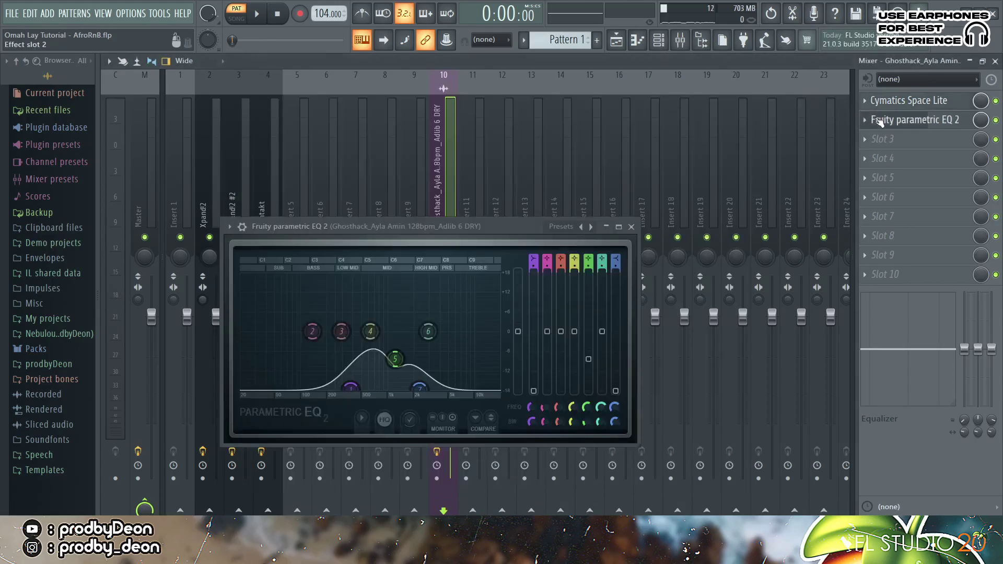
{"action": "left_click", "coordinate": [881, 122]}
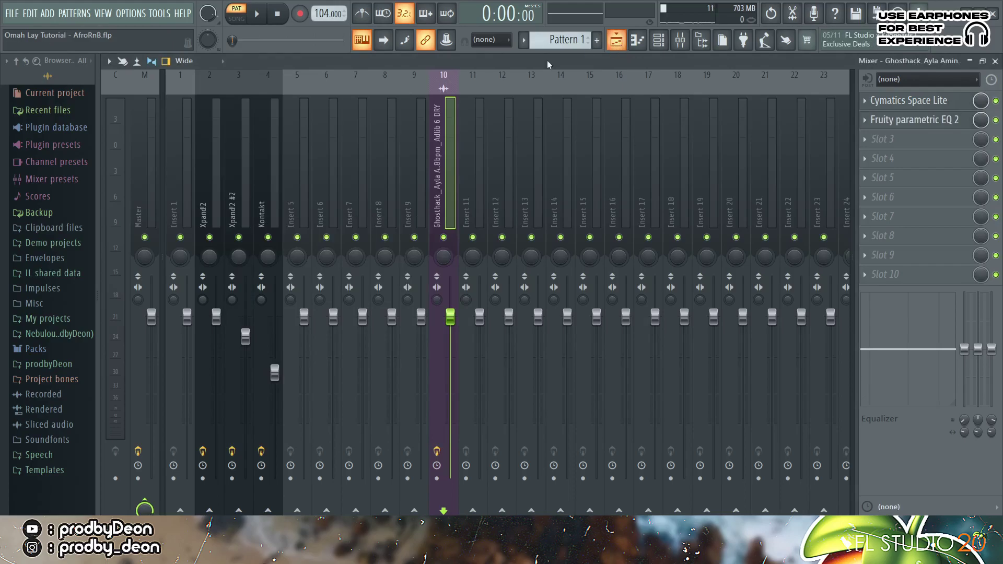
- Play the song and unmute the vocal adlibs on Track 9 in the playlist
{"action": "key", "text": "space"}
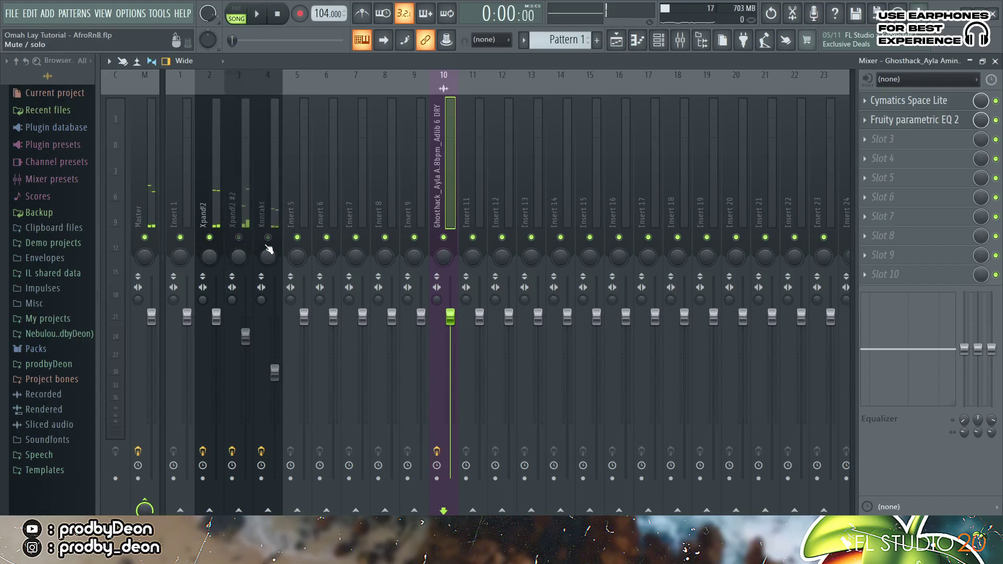
{"action": "left_click", "coordinate": [622, 45]}
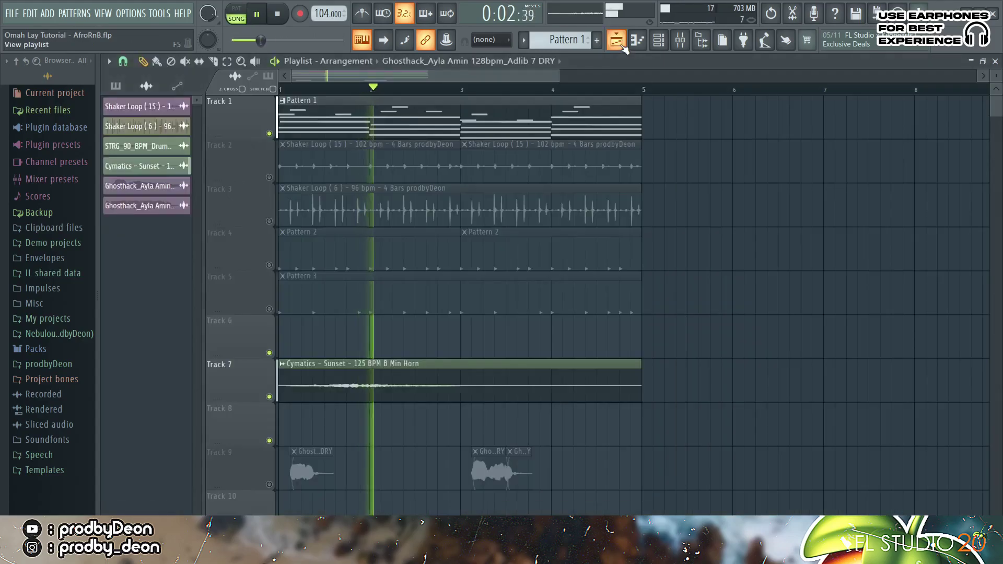
{"action": "left_click", "coordinate": [270, 484]}
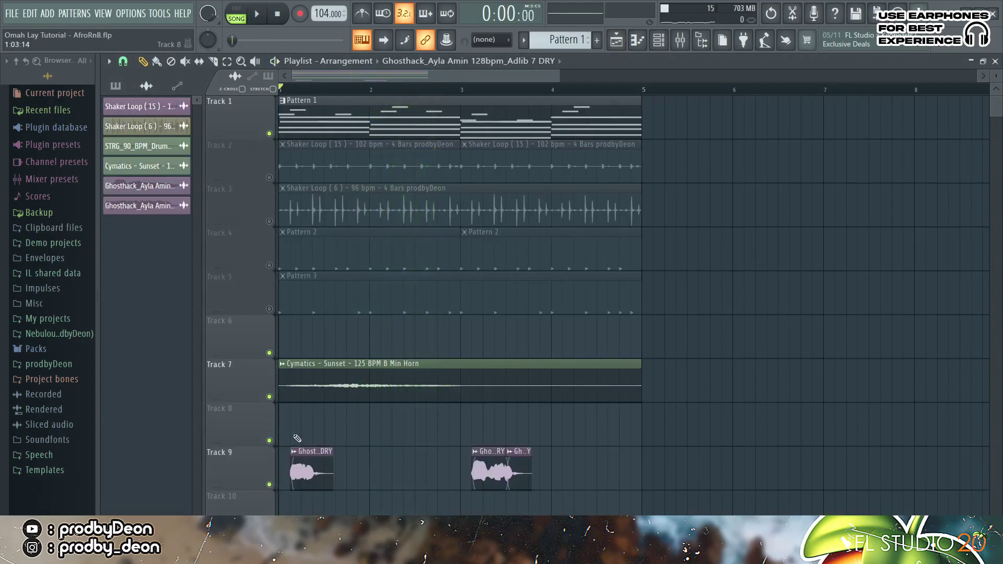
- Play the song while unmuting the shaker loops and drum patterns on Tracks 2 to 5, and stop playback
{"action": "key", "text": "space"}
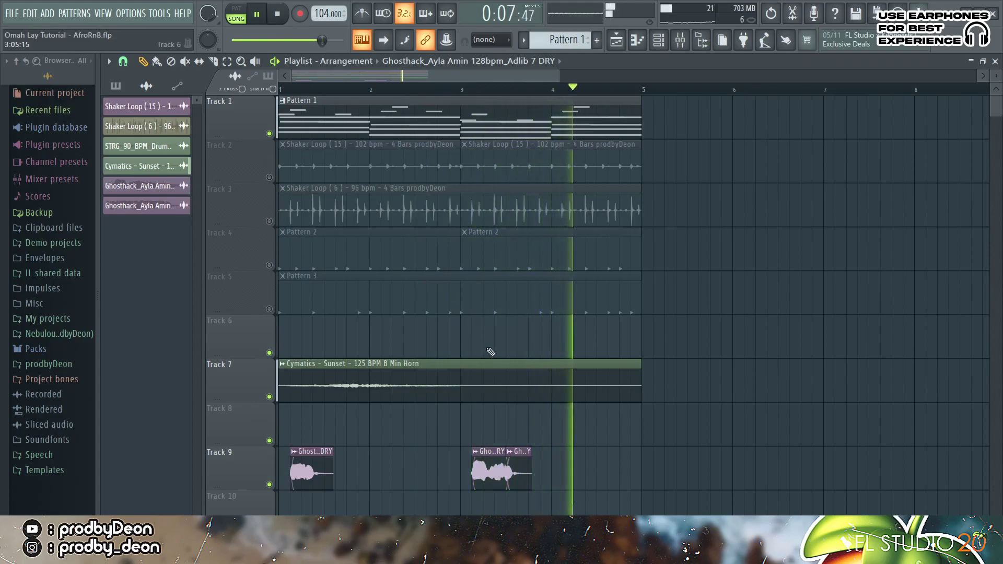
{"action": "left_click", "coordinate": [269, 221]}
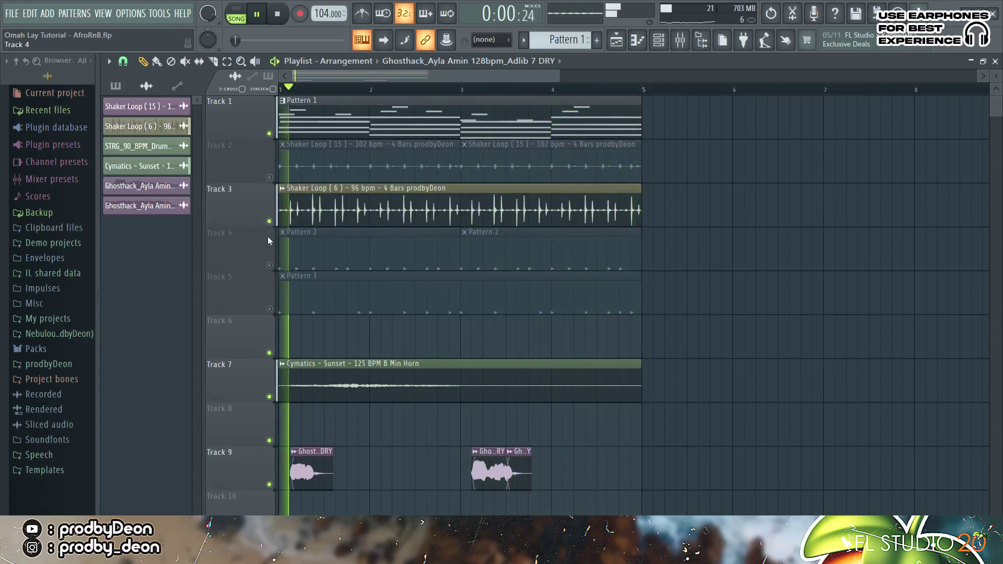
{"action": "left_click", "coordinate": [269, 265]}
{"action": "left_click", "coordinate": [269, 309]}
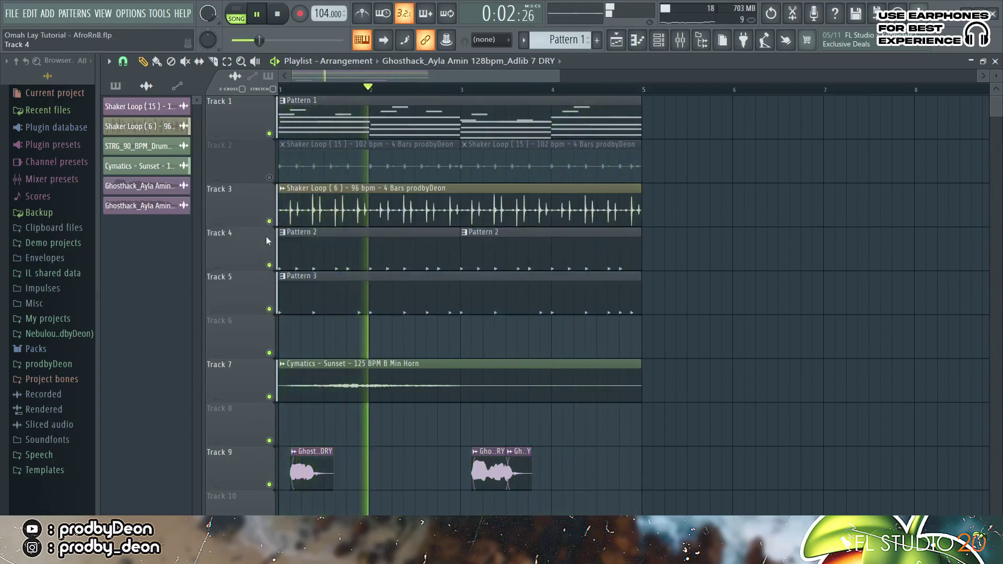
{"action": "left_click", "coordinate": [269, 177]}
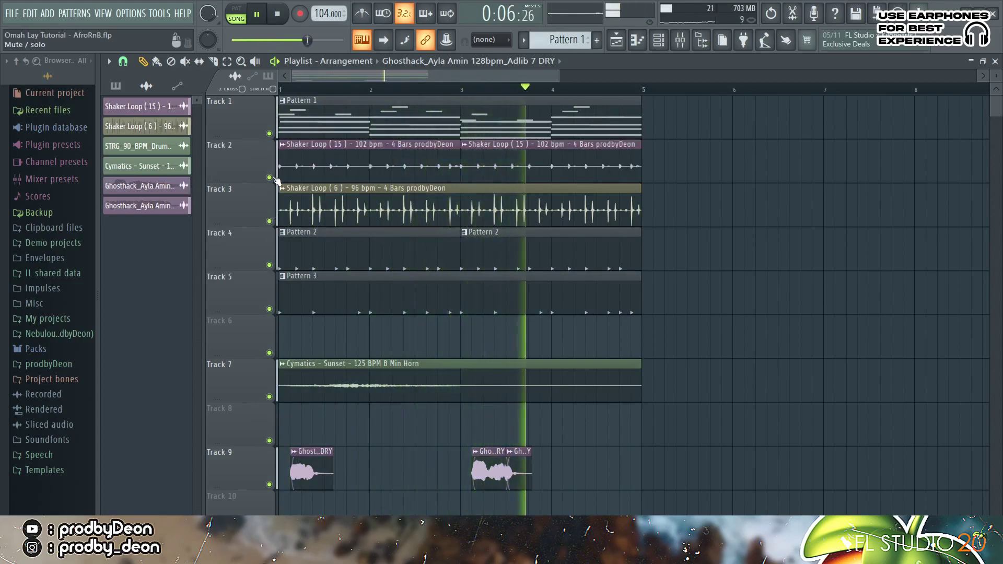
{"action": "key", "text": "space"}
- Check the channel rack and solo the TRITON pattern on Track 2 of the playlist for playback
{"action": "key", "text": "F6"}
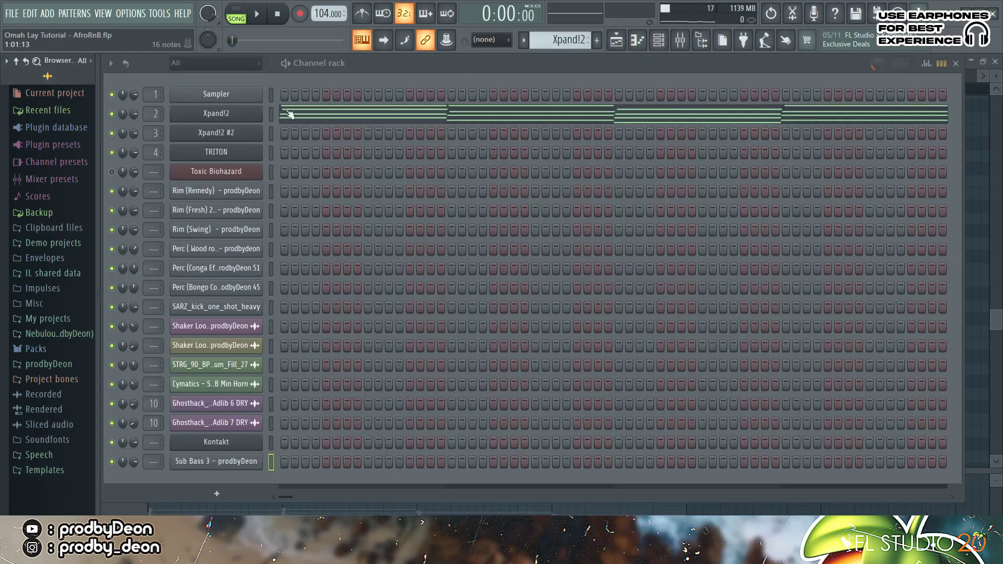
{"action": "left_click", "coordinate": [617, 42]}
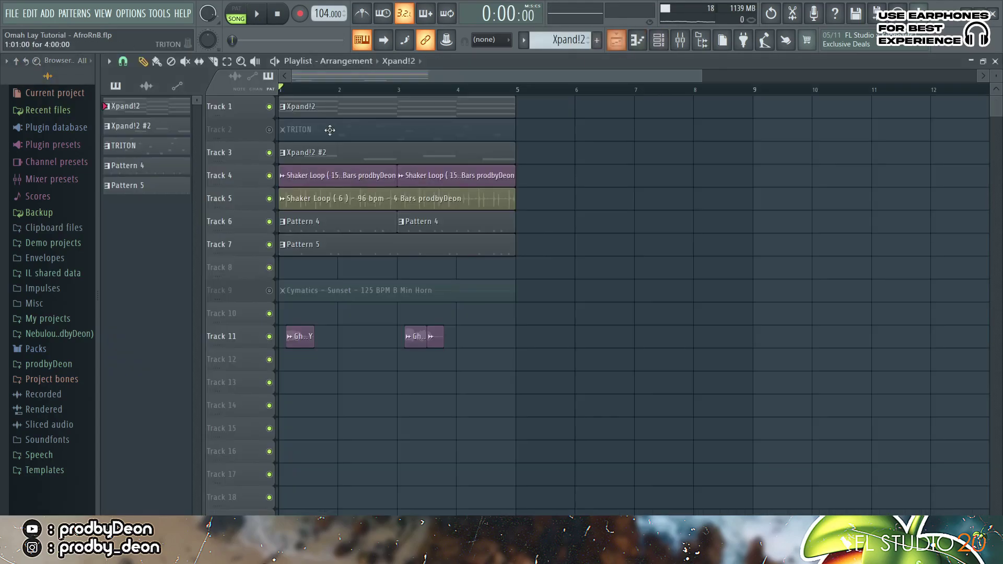
{"action": "right_click", "coordinate": [270, 129]}
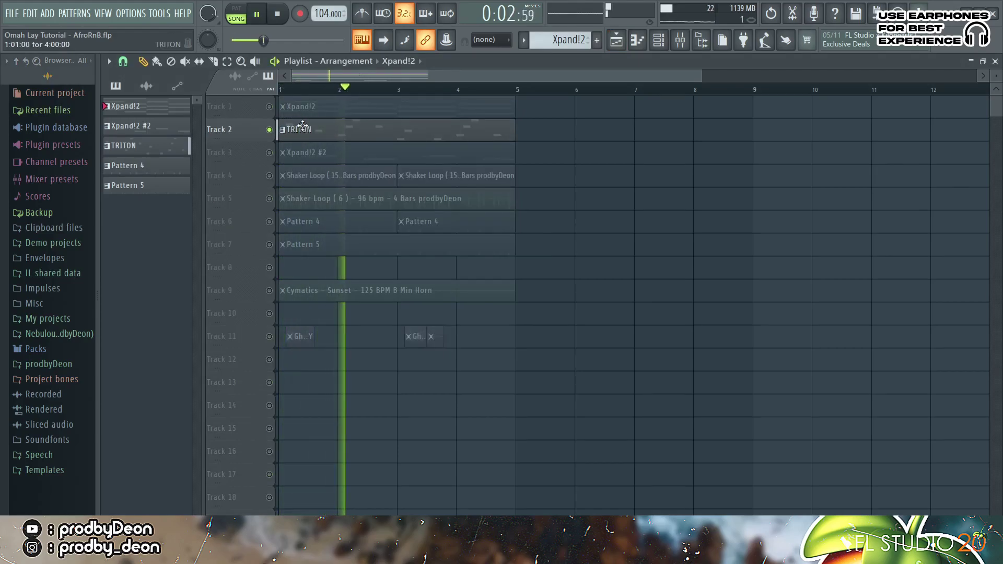
- Examine the TRITON pattern's melody notes in the piano roll and the Mondo'Rimba program loaded in its channel
{"action": "double_click", "coordinate": [302, 129]}
{"action": "key", "text": "space"}
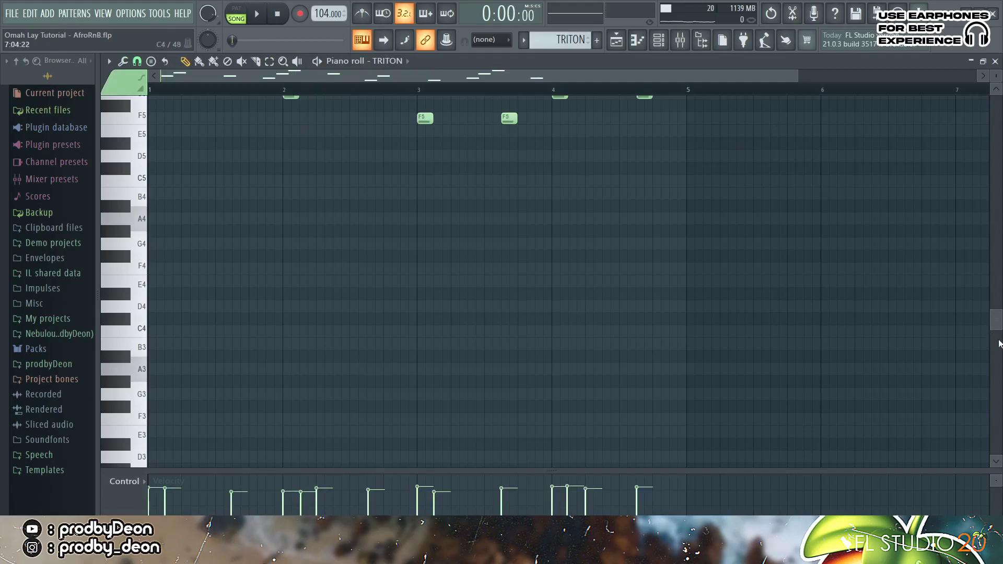
{"action": "left_click_drag", "start_coordinate": [998, 326], "coordinate": [998, 277]}
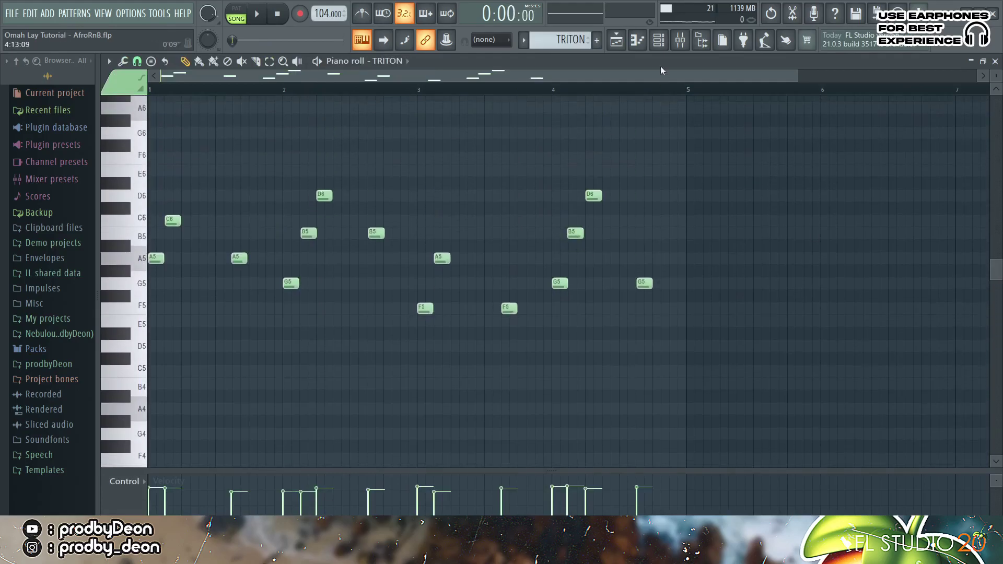
{"action": "left_click", "coordinate": [663, 43]}
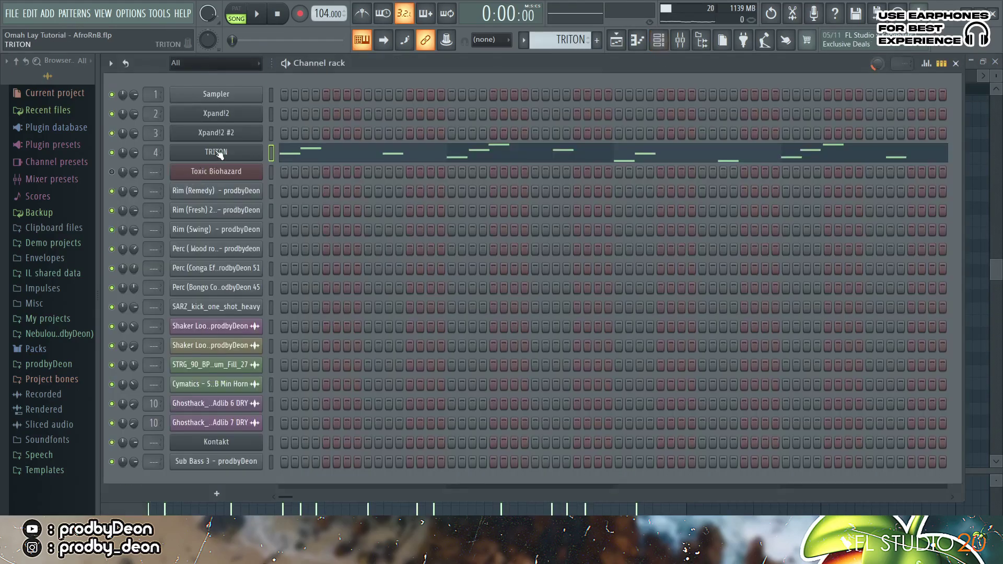
{"action": "left_click", "coordinate": [219, 155]}
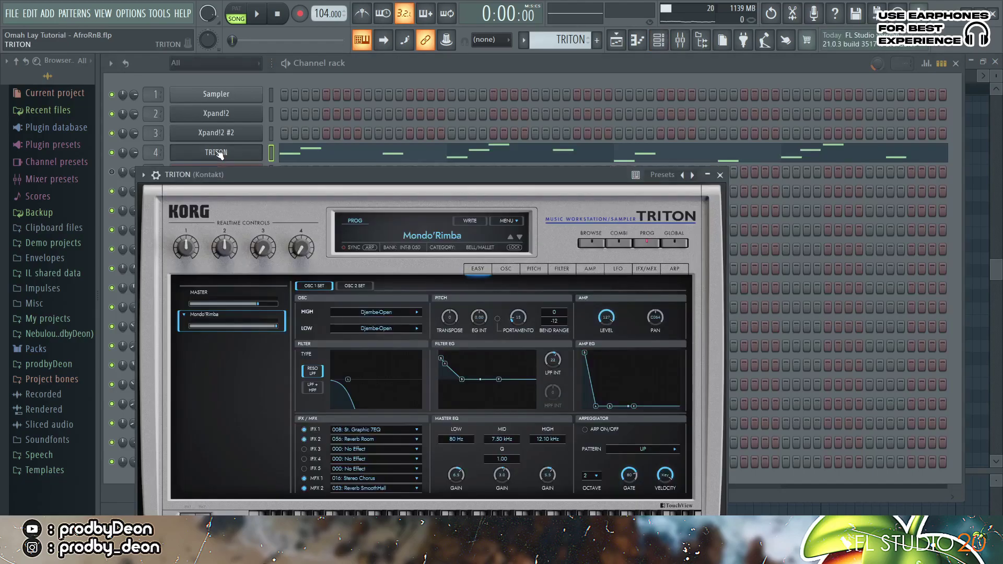
{"action": "left_click_drag", "start_coordinate": [260, 170], "coordinate": [256, 93]}
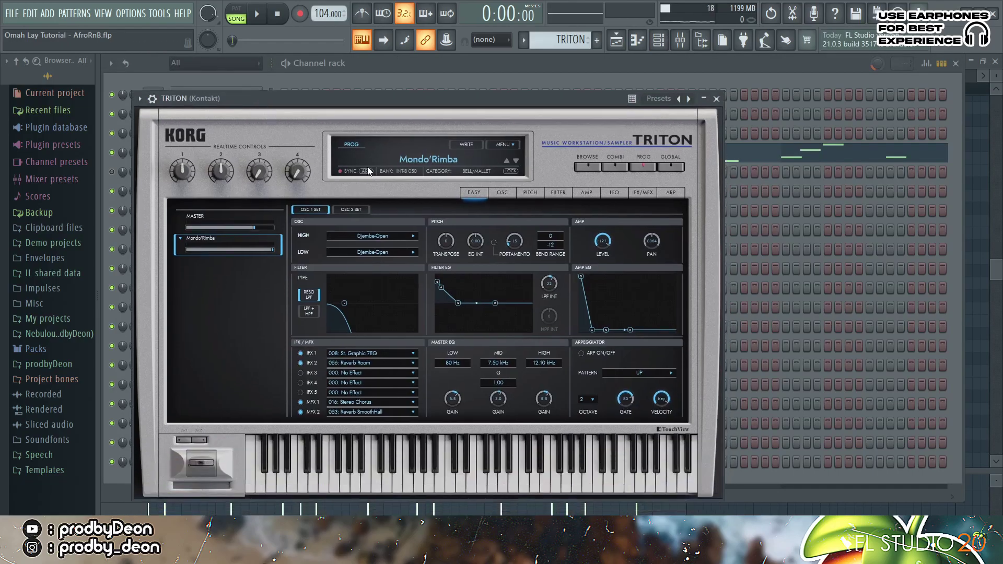
- Play the TRITON and Xpand!2 #2 melodies together and check their mixer track levels
{"action": "key", "text": "F5"}
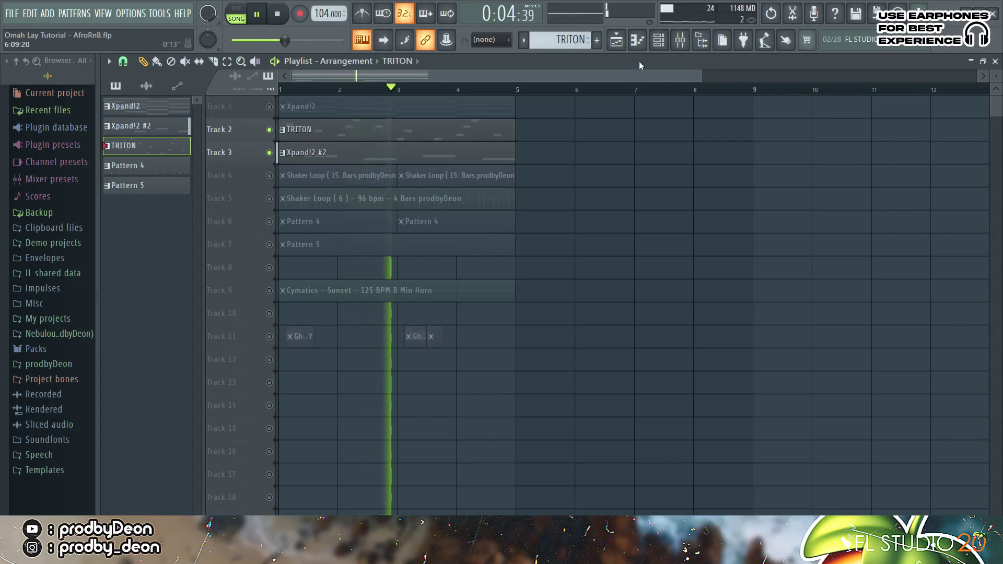
{"action": "left_click", "coordinate": [680, 41]}
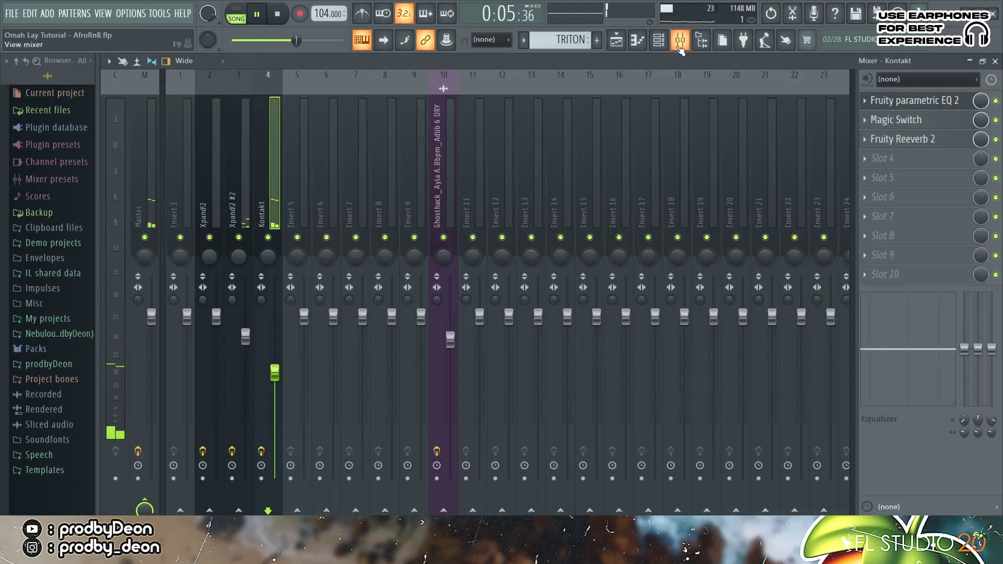
{"action": "left_click", "coordinate": [245, 337]}
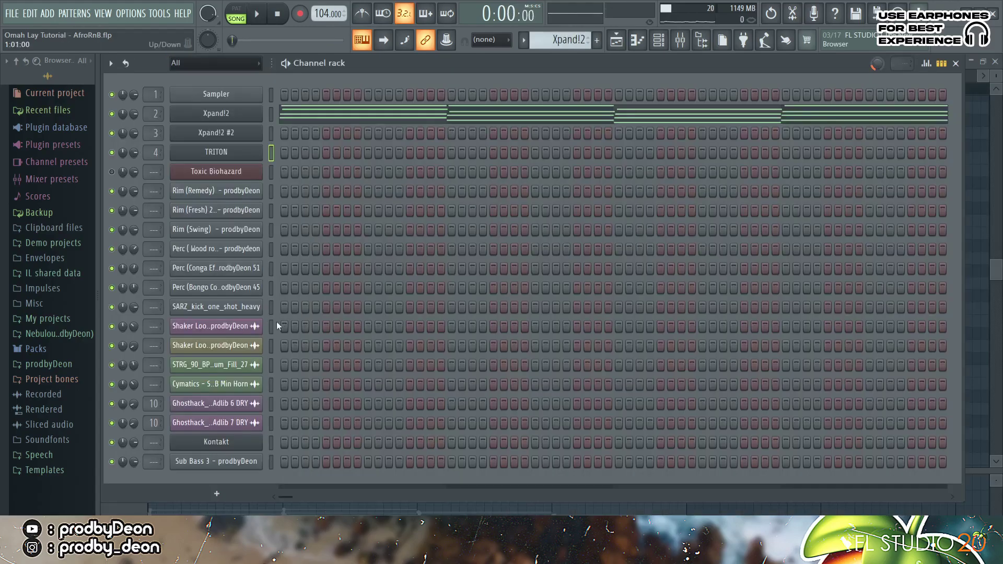
- Start a bass line on the Kontakt Classic Bass channel with two A4 notes in bar 1 and two G4 notes in bar 2
{"action": "left_click", "coordinate": [236, 442]}
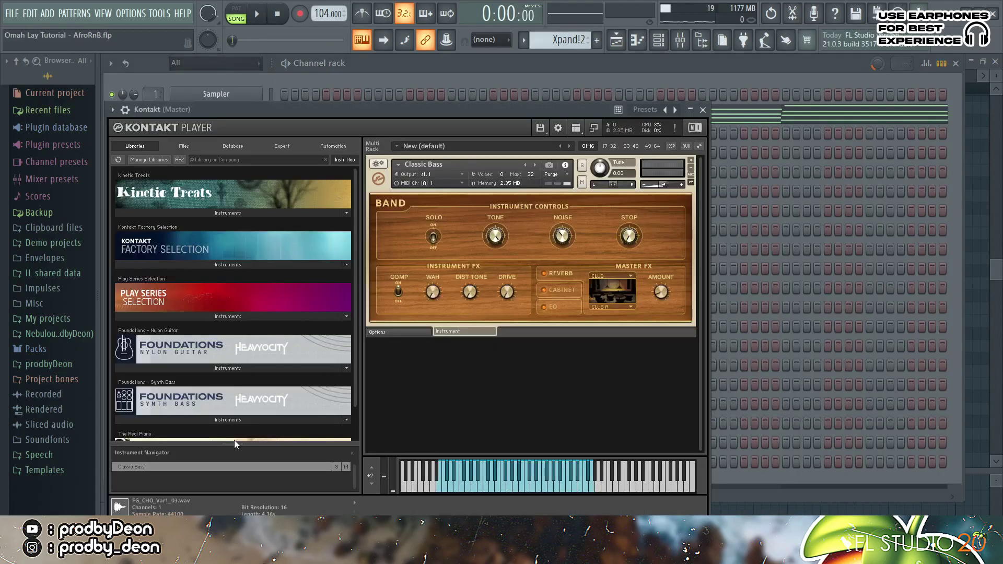
{"action": "left_click", "coordinate": [703, 111]}
{"action": "left_click", "coordinate": [646, 46]}
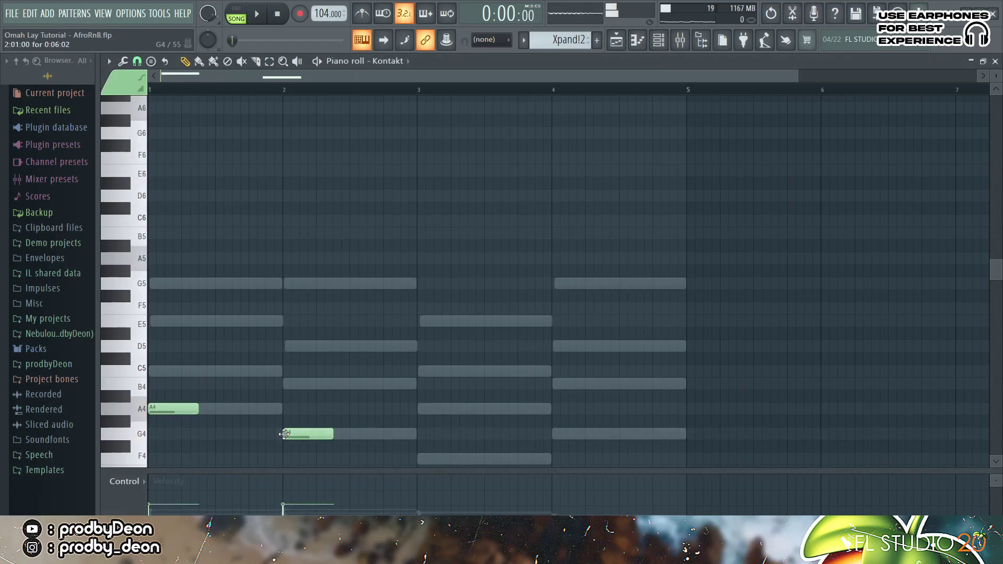
{"action": "scroll", "coordinate": [497, 443], "scroll_direction": "down", "scroll_amount": 3}
{"action": "left_click", "coordinate": [364, 244]}
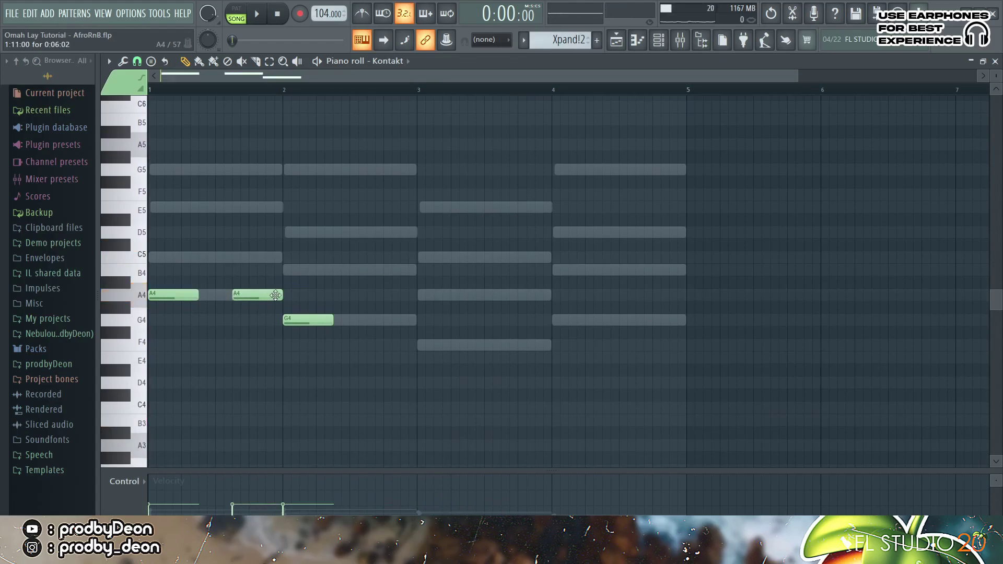
{"action": "key", "text": "space"}
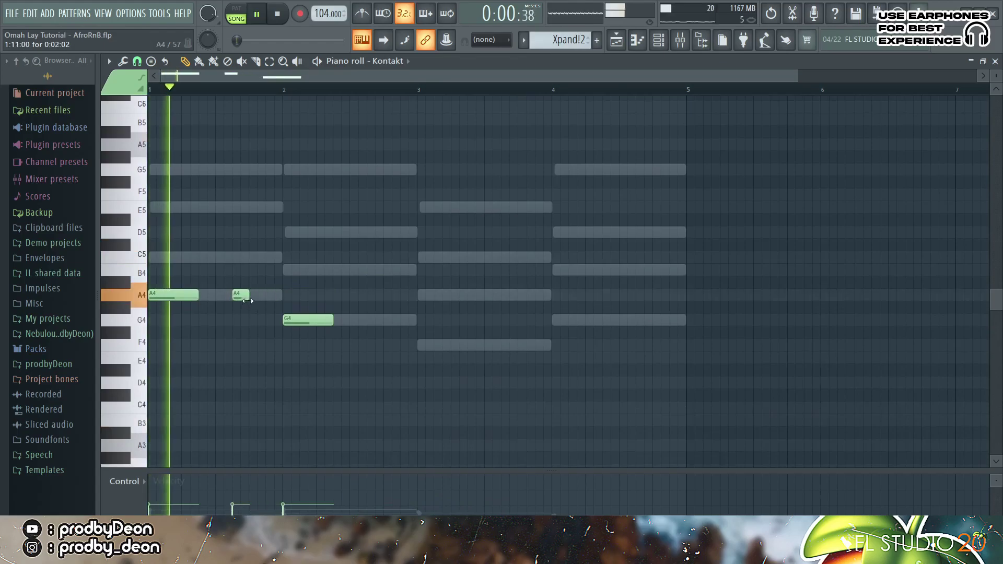
{"action": "left_click", "coordinate": [391, 320]}
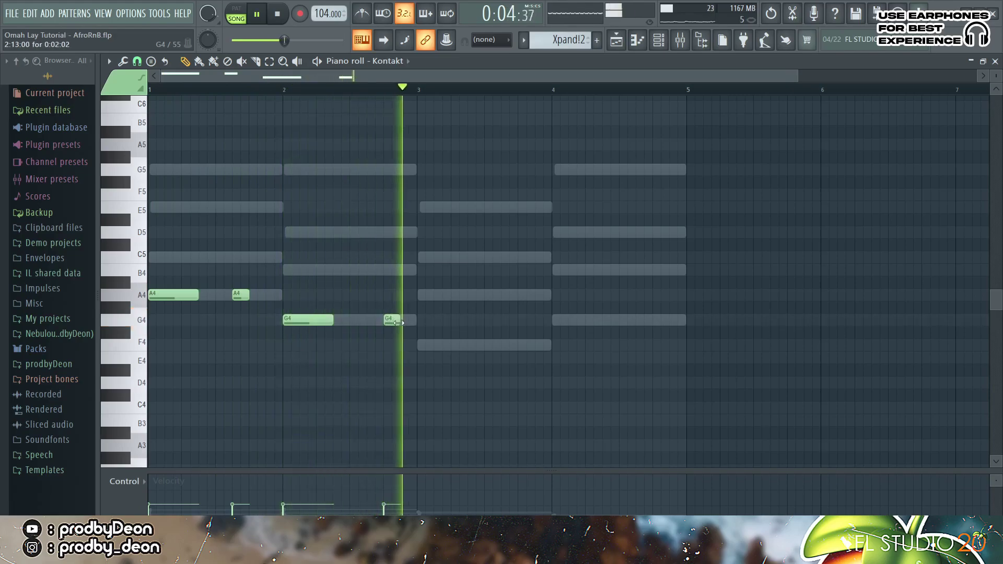
{"action": "key", "text": "space"}
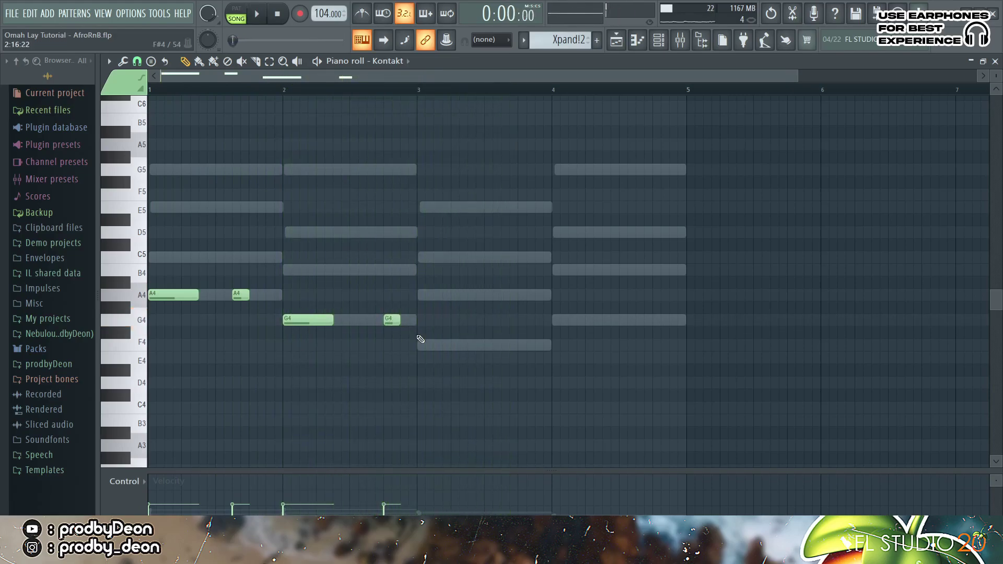
- Lower the Kontakt bass notes by one octave and add a short third A3 at the end of bar 1
{"action": "key", "text": "space"}
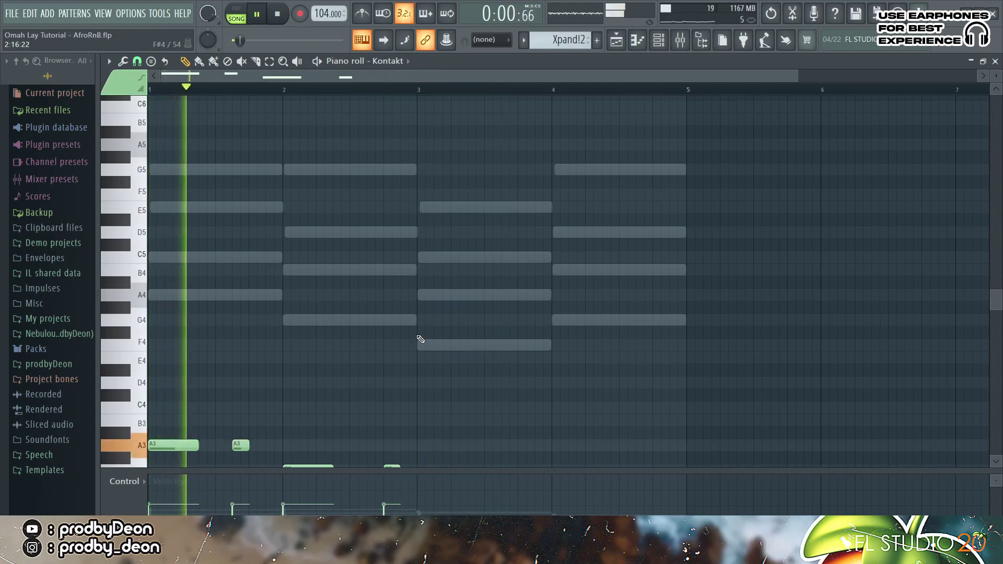
{"action": "scroll", "coordinate": [421, 339], "scroll_direction": "down", "scroll_amount": 3}
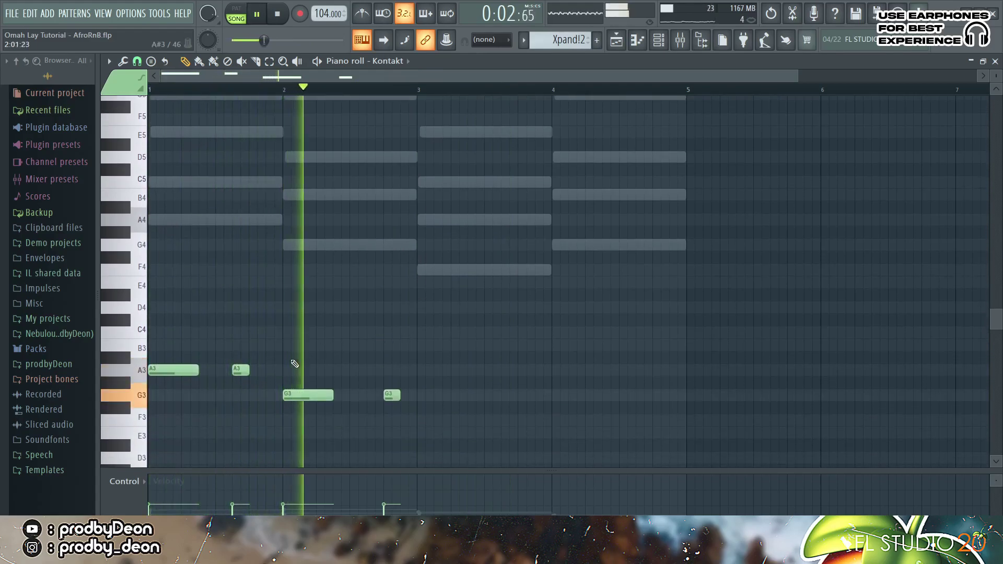
{"action": "left_click", "coordinate": [268, 370]}
{"action": "key", "text": "space"}
{"action": "key", "text": "space"}
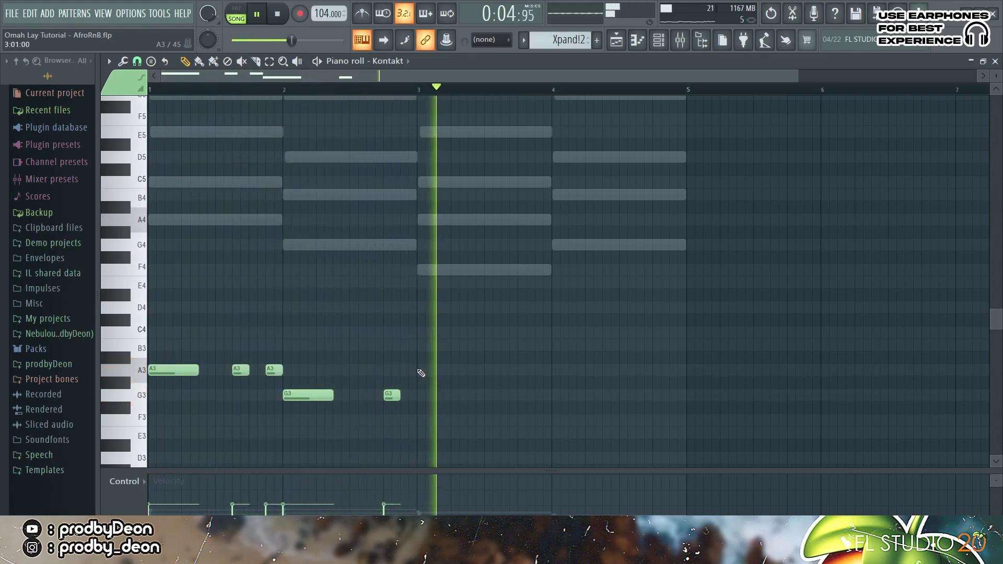
- Repeat the bass phrase in bars 3 and 4 on F3 and G3, shortening the last G3 and adding a short B3 after it
{"action": "left_click_drag", "start_coordinate": [421, 373], "coordinate": [402, 265]}
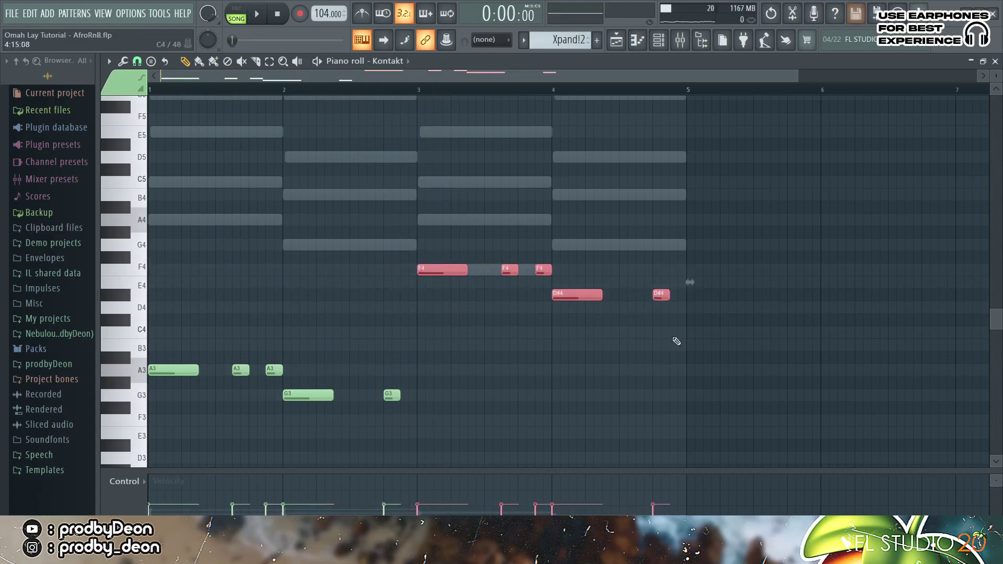
{"action": "left_click_drag", "start_coordinate": [680, 325], "coordinate": [432, 189]}
{"action": "key", "text": "shift+Up"}
{"action": "key", "text": "ctrl+Down"}
{"action": "key", "text": "space"}
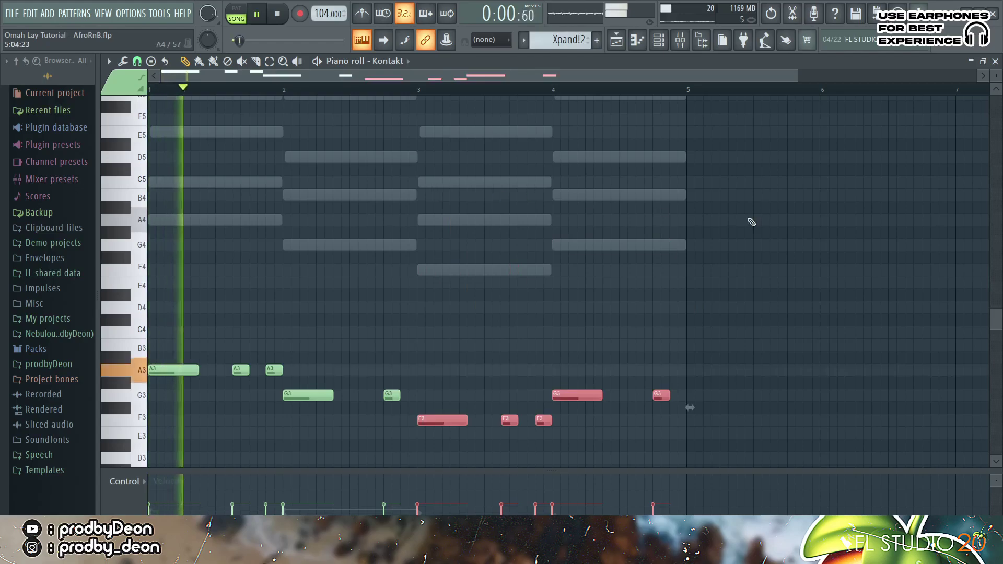
{"action": "left_click", "coordinate": [775, 219]}
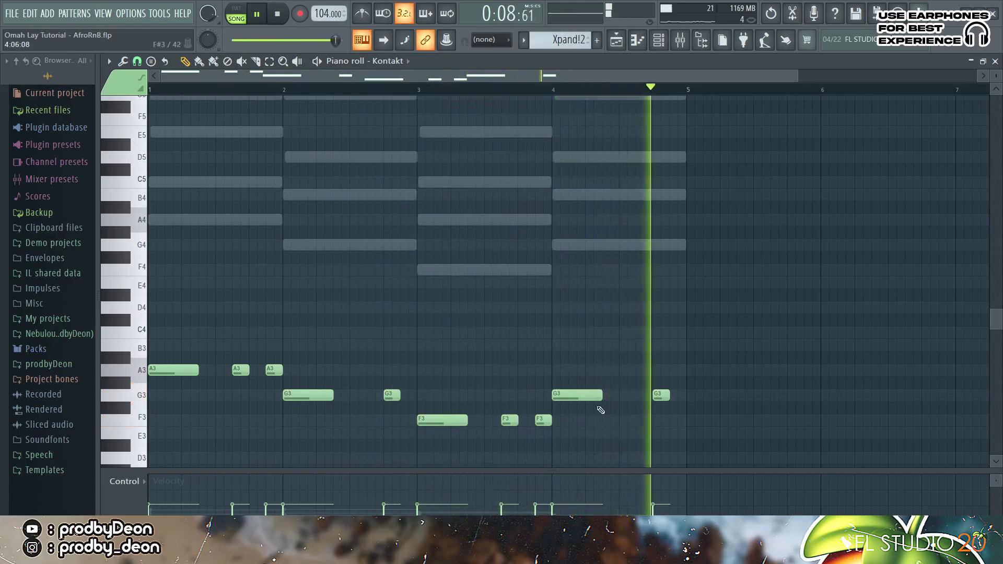
{"action": "left_click", "coordinate": [678, 345]}
{"action": "left_click_drag", "start_coordinate": [669, 396], "coordinate": [662, 396]}
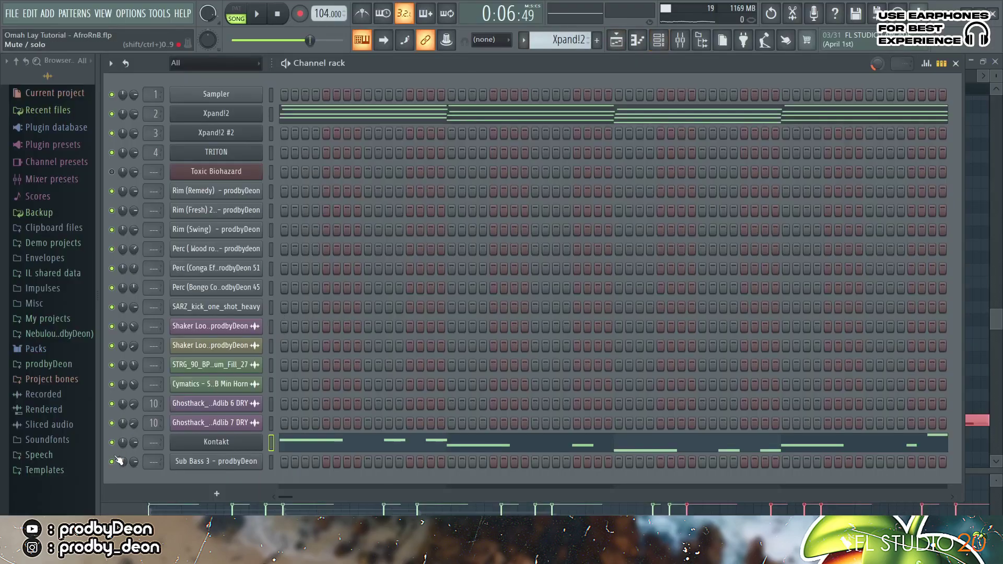
- Check the Sub Bass 3 sample, write one-bar notes A4, G4, F4 and G4 for it in bars 1 to 4, and play the bass
{"action": "left_click", "coordinate": [244, 463]}
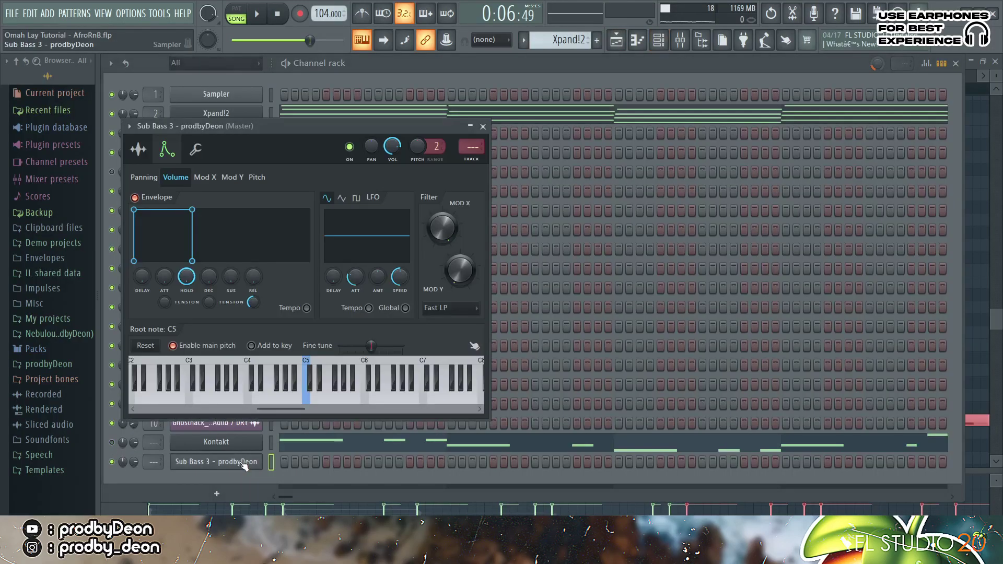
{"action": "left_click", "coordinate": [145, 143]}
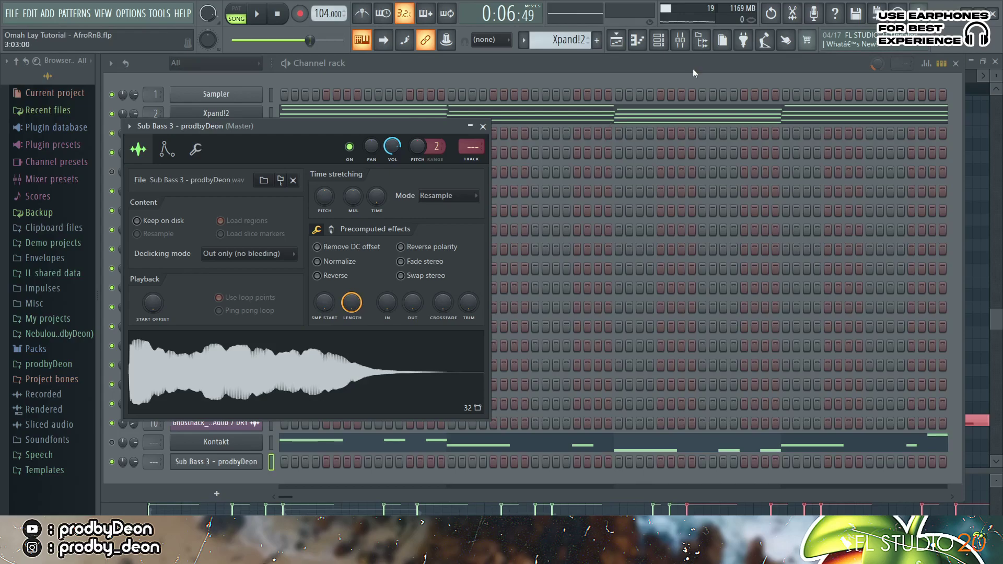
{"action": "left_click", "coordinate": [647, 46]}
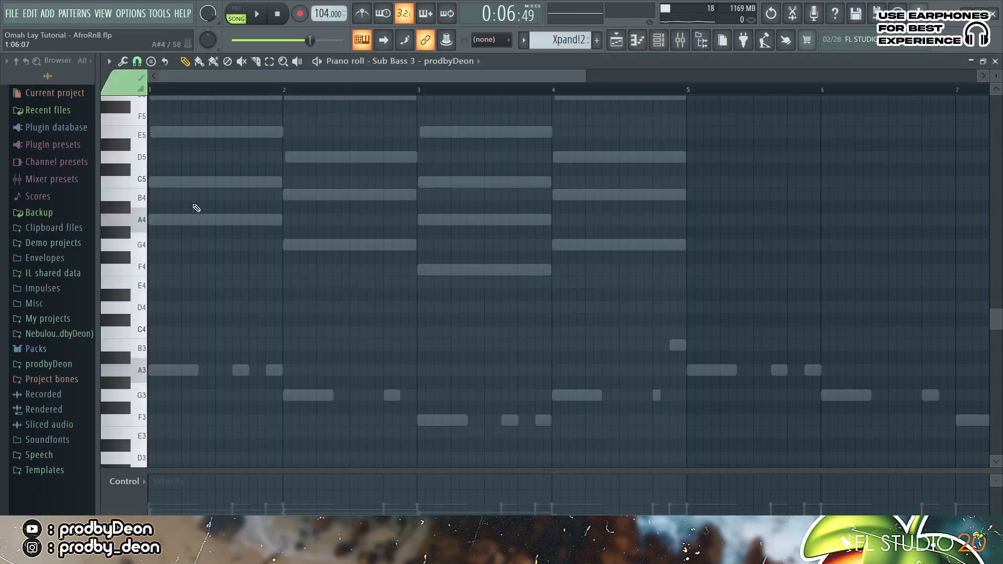
{"action": "left_click", "coordinate": [152, 219]}
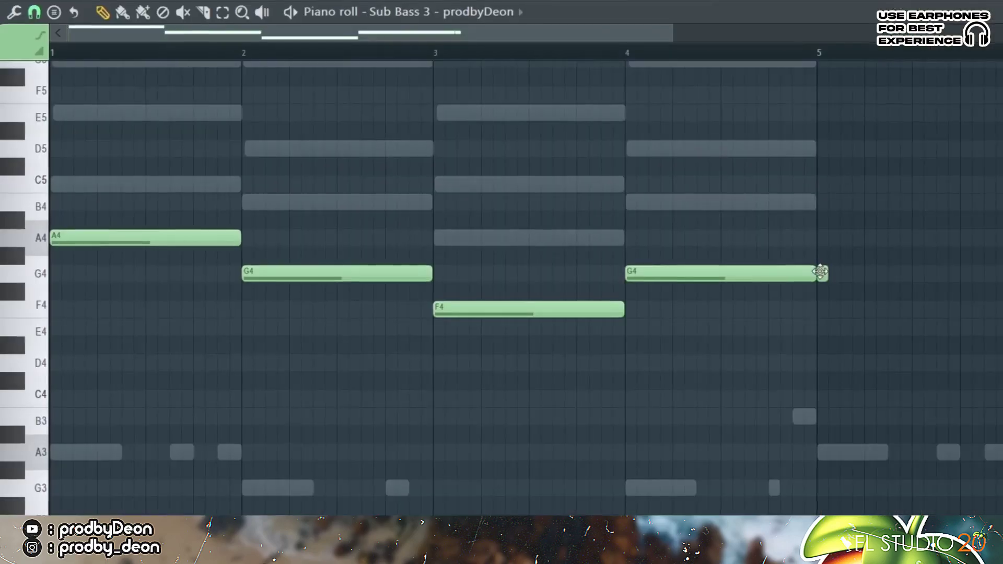
{"action": "right_click", "coordinate": [823, 274]}
{"action": "key", "text": "space"}
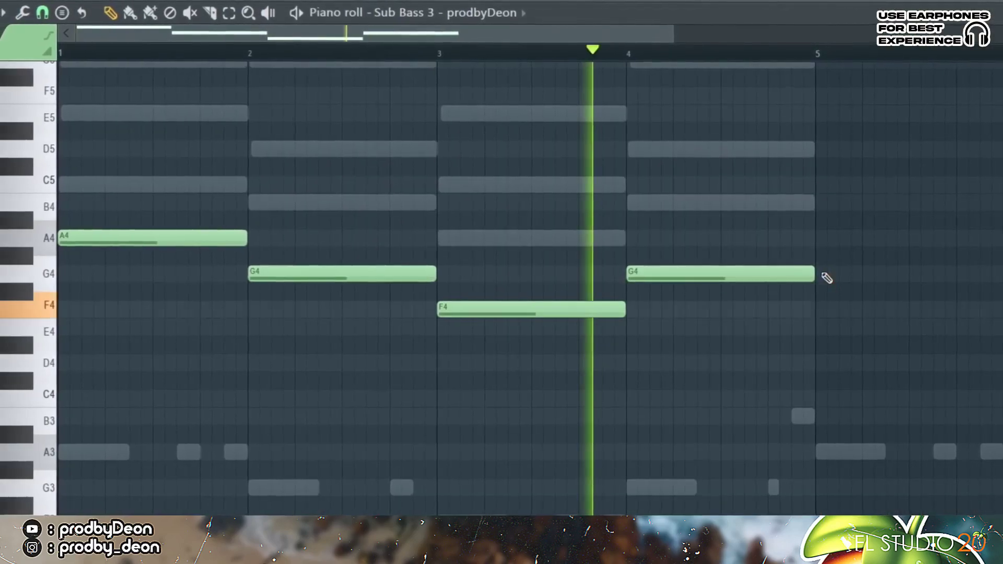
{"action": "key", "text": "space"}
{"action": "key", "text": "space"}
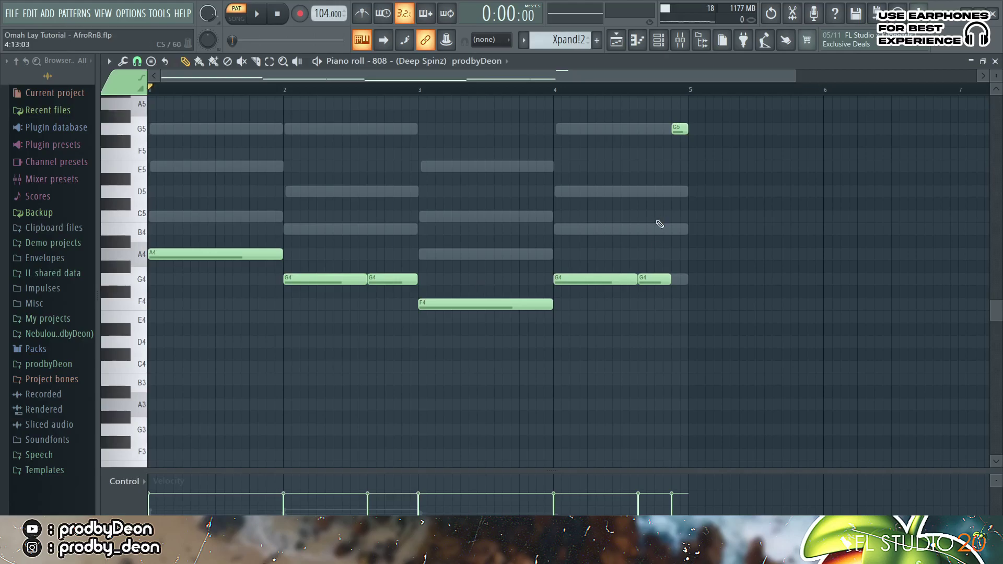
{"action": "key", "text": "space"}
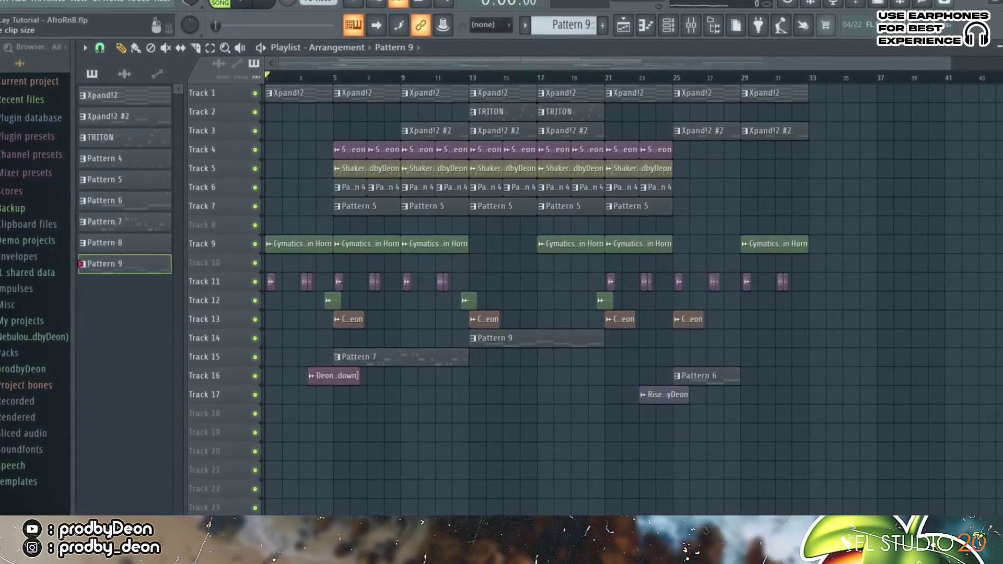
- Examine the full playlist arrangement and the sample settings of the STRG_90_BPM_Drum_Fill_27 clip on Track 12
{"action": "scroll", "coordinate": [969, 94], "scroll_direction": "up", "scroll_amount": 3}
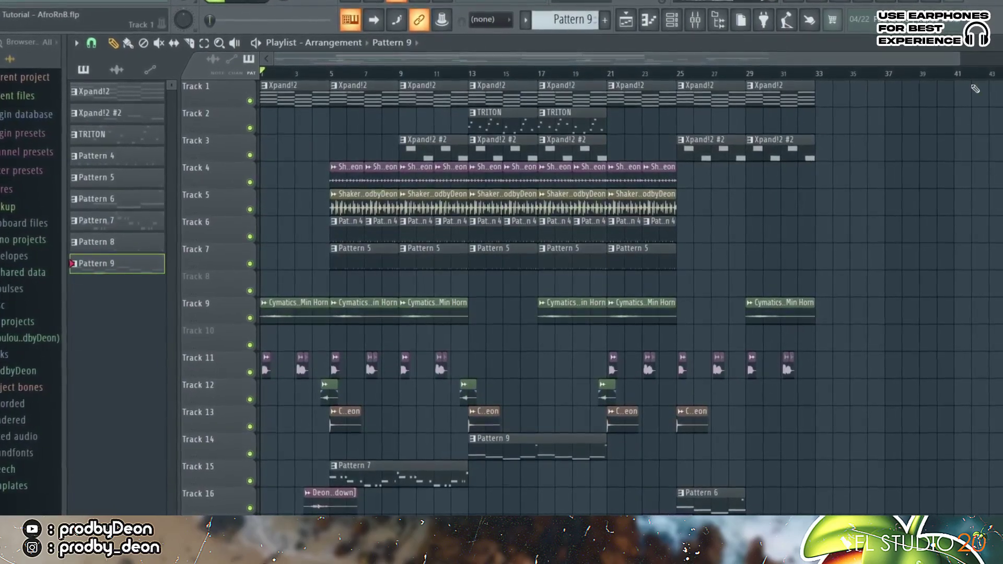
{"action": "left_click_drag", "start_coordinate": [960, 59], "coordinate": [833, 70]}
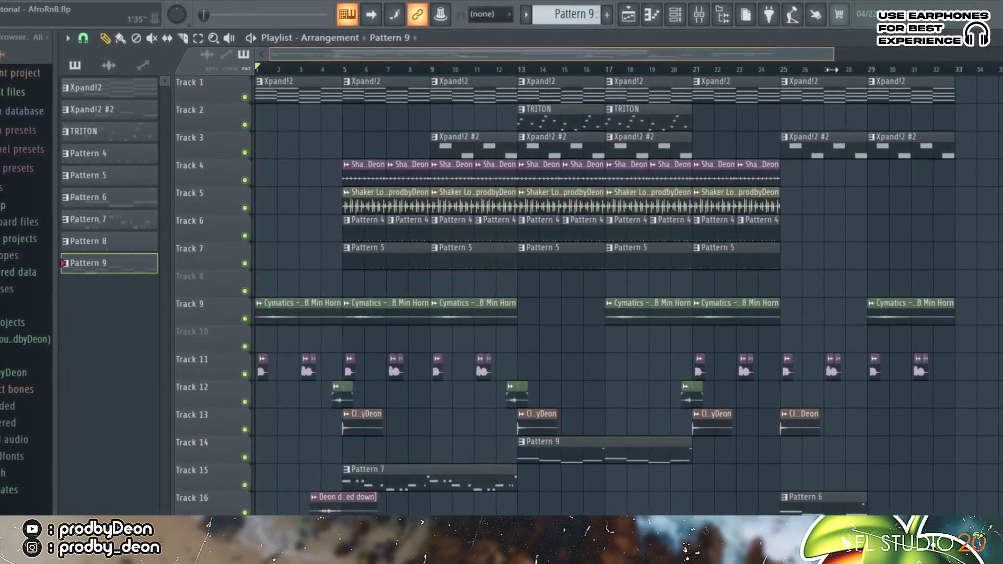
{"action": "double_click", "coordinate": [521, 388]}
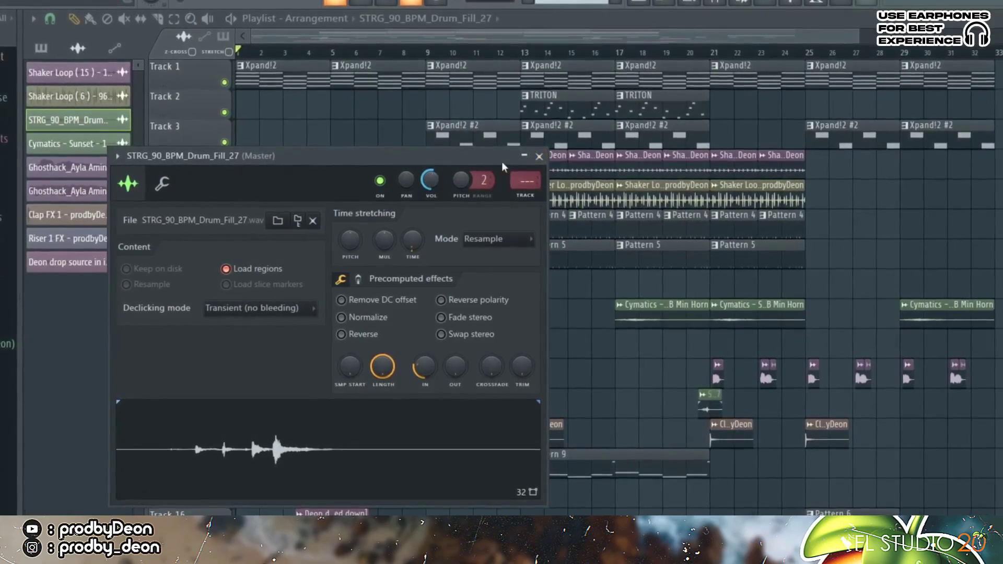
{"action": "left_click", "coordinate": [539, 156]}
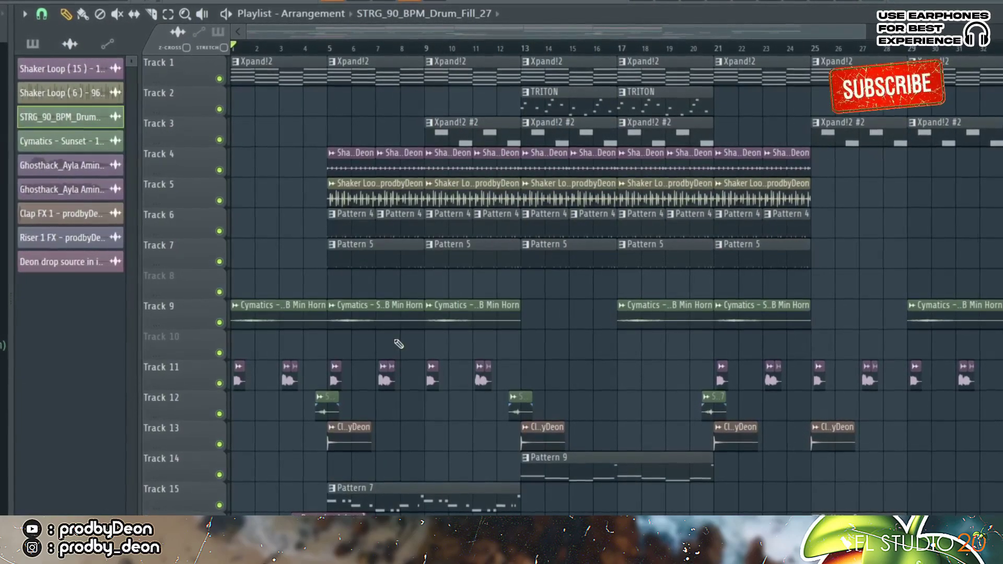